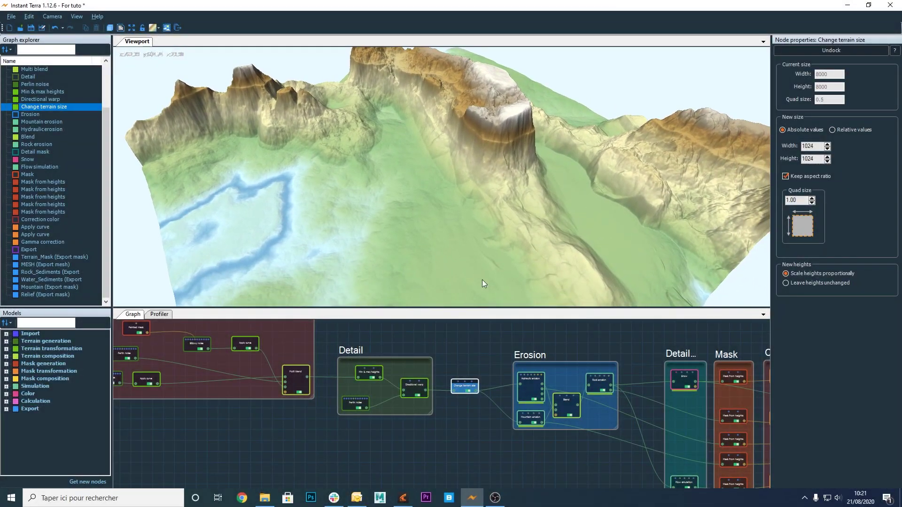
# - Review the settings and terrain previews of the Hydraulic erosion, Mountain erosion, Blend and Rock erosion nodes
pyautogui.scroll(5, 523, 387)
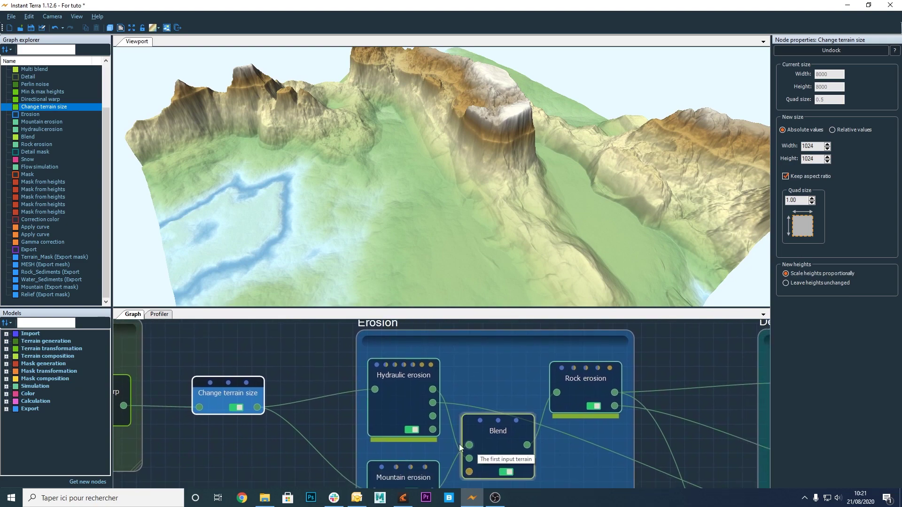
pyautogui.click(402, 388)
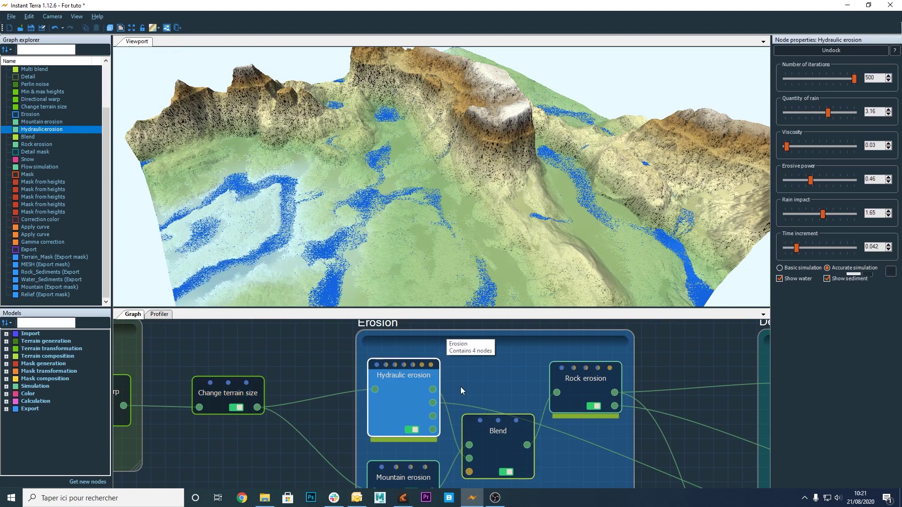
pyautogui.scroll(-2, 441, 336)
pyautogui.click(385, 383)
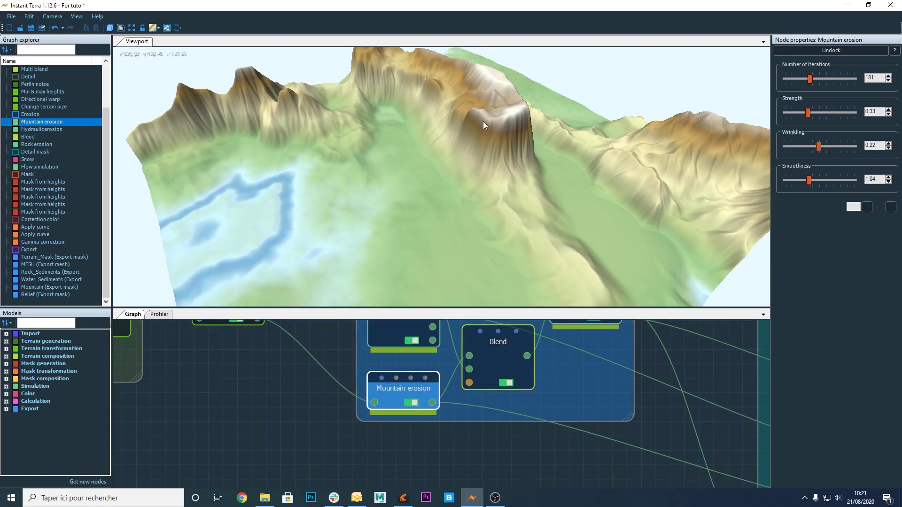
pyautogui.click(499, 353)
pyautogui.moveTo(537, 358); pyautogui.dragTo(422, 436, button='middle')
pyautogui.click(470, 372)
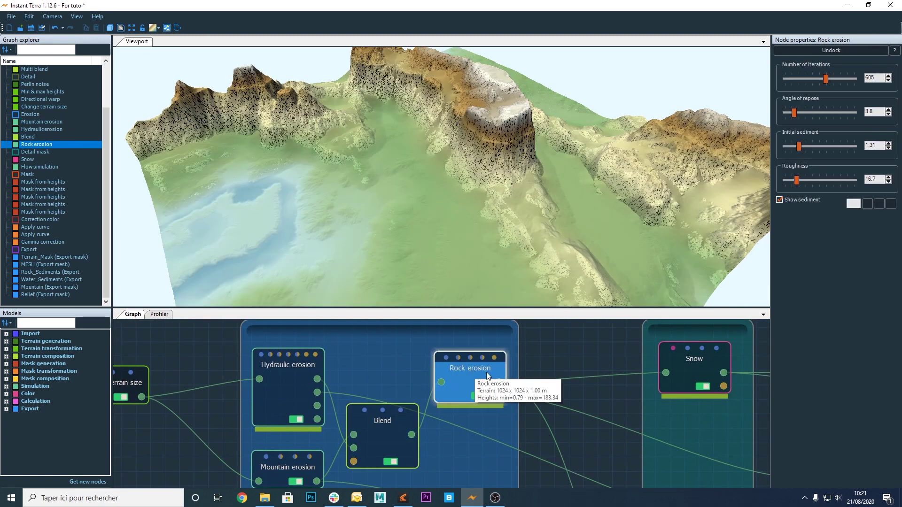
# - Follow the Rock erosion output to the Snow node and inspect its settings and snowy terrain preview
pyautogui.click(587, 376)
pyautogui.moveTo(636, 393); pyautogui.dragTo(460, 404, button='middle')
pyautogui.click(511, 376)
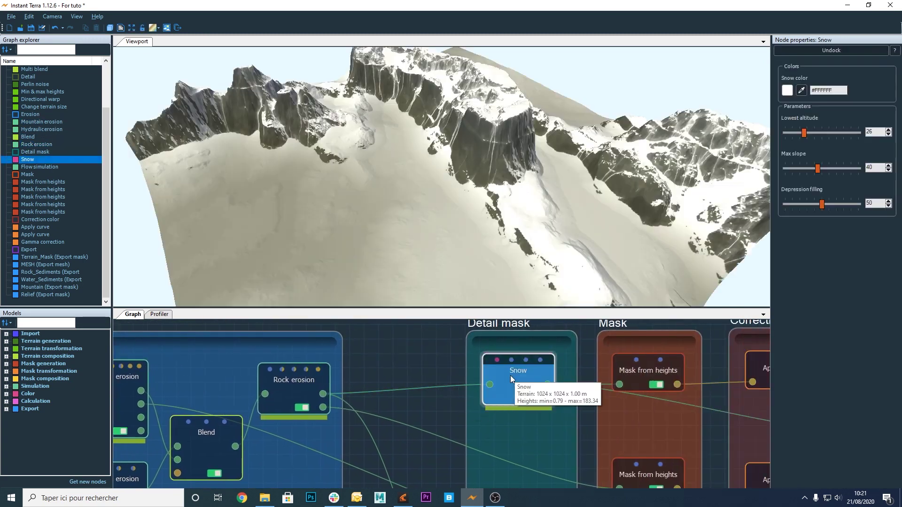
pyautogui.moveTo(514, 177); pyautogui.dragTo(610, 181)
# - Examine the height-map chain from the first Mask from heights node through Apply curve to the Height_Map export
pyautogui.moveTo(562, 426); pyautogui.dragTo(460, 425, button='middle')
pyautogui.click(545, 370)
pyautogui.moveTo(531, 212); pyautogui.dragTo(446, 187)
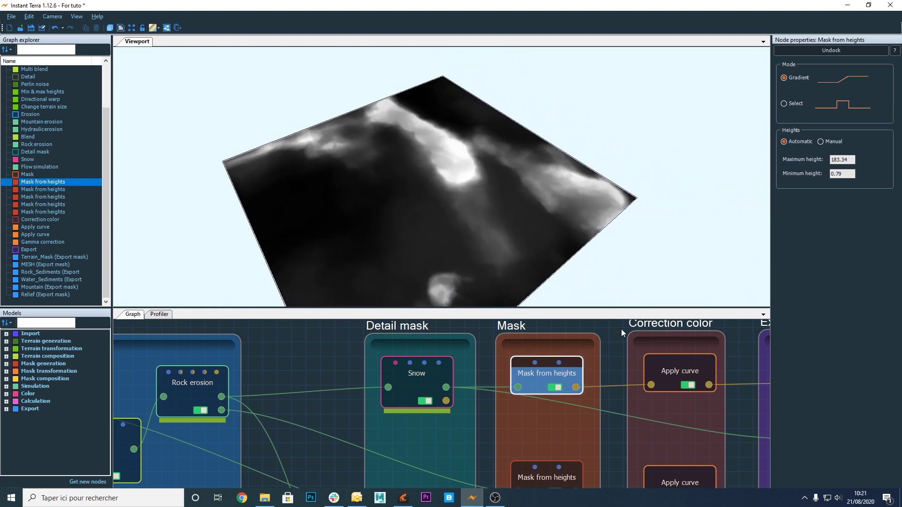
pyautogui.click(662, 370)
pyautogui.moveTo(737, 387); pyautogui.dragTo(626, 412, button='middle')
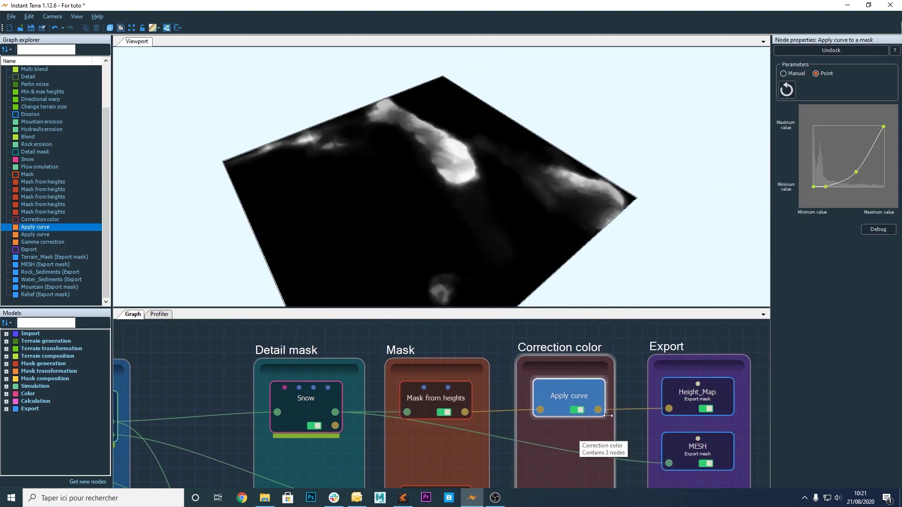
pyautogui.click(689, 399)
pyautogui.moveTo(498, 207); pyautogui.dragTo(544, 203)
# - Check how the Snow node's terrain feeds the MESH export node and review its file settings
pyautogui.click(305, 400)
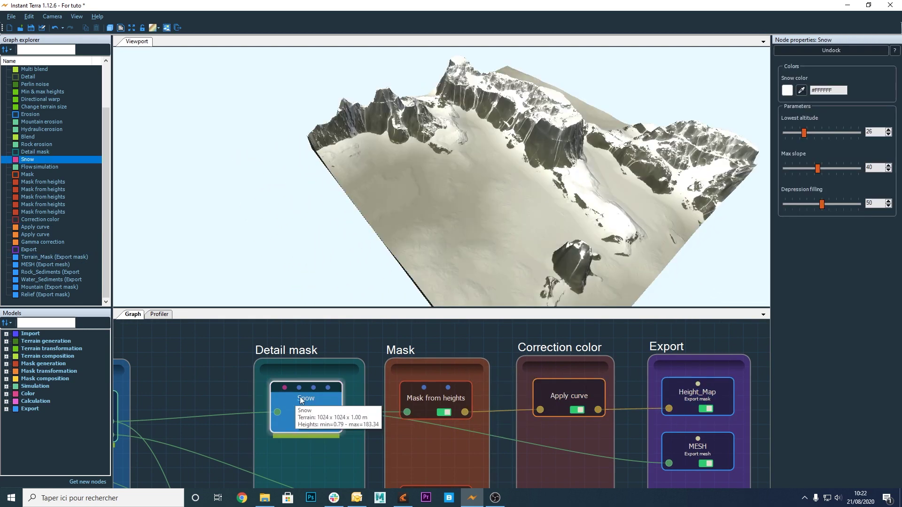
pyautogui.click(672, 451)
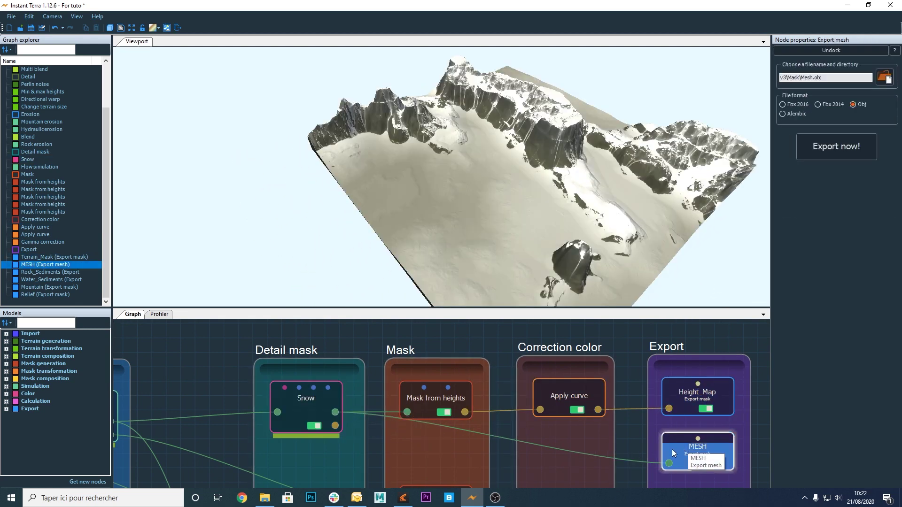
pyautogui.click(623, 462)
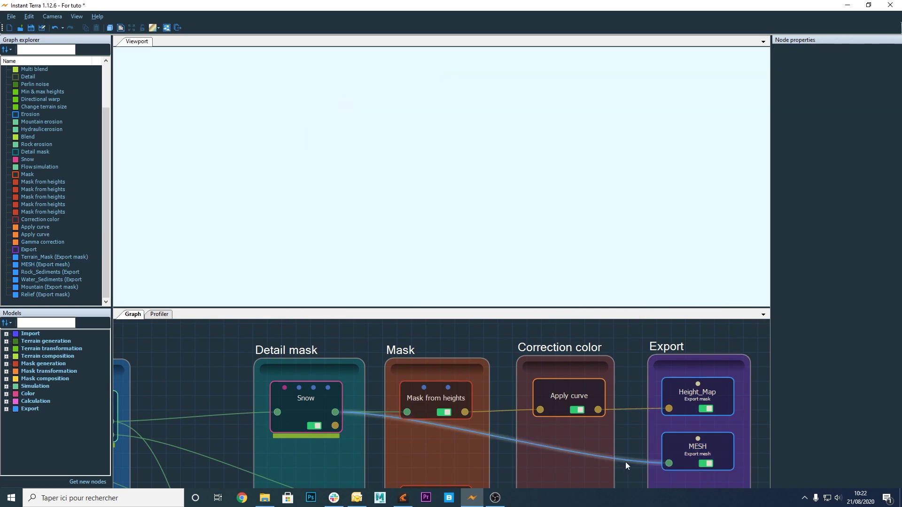
# - Trace the Rock erosion sediment output through Mask from heights and Apply curve to the Rock_Sediments export and review its file settings
pyautogui.moveTo(495, 453); pyautogui.dragTo(658, 382, button='middle')
pyautogui.moveTo(455, 409); pyautogui.dragTo(559, 430, button='middle')
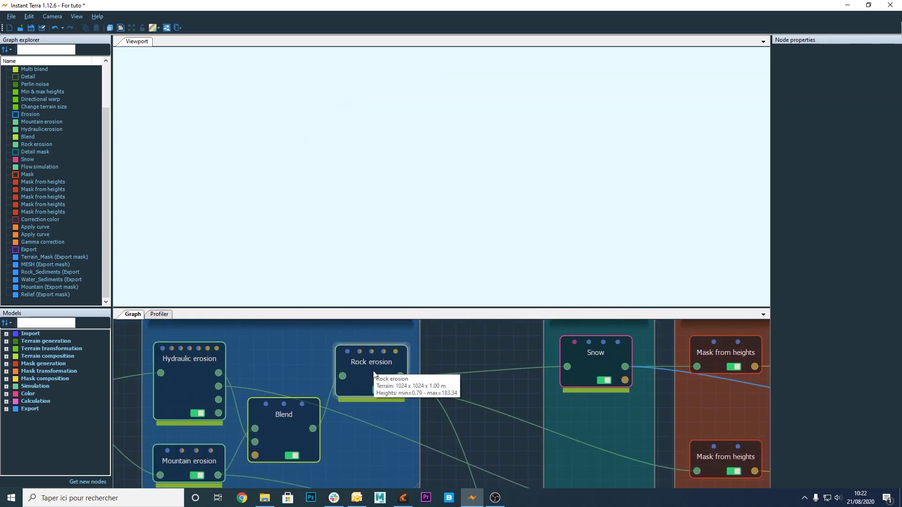
pyautogui.click(376, 371)
pyautogui.click(510, 415)
pyautogui.moveTo(603, 445); pyautogui.dragTo(355, 405, button='middle')
pyautogui.click(456, 424)
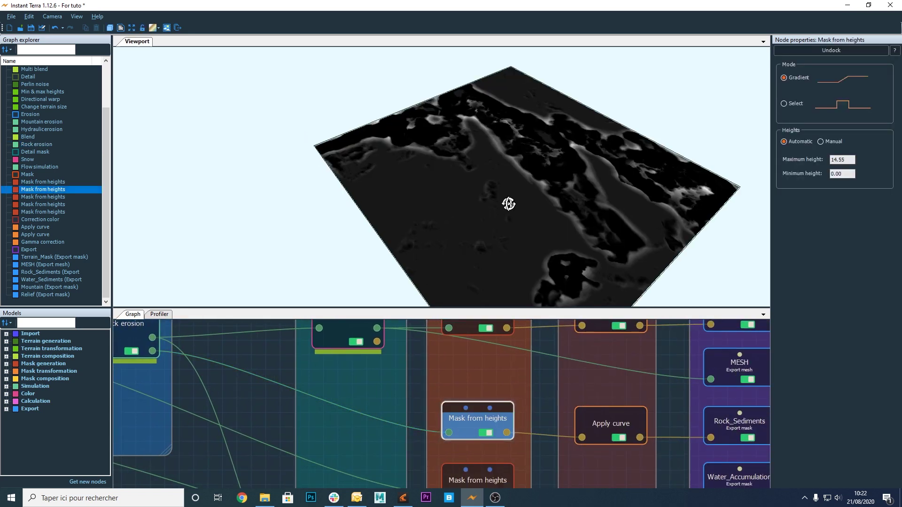
pyautogui.moveTo(507, 201); pyautogui.dragTo(447, 199)
pyautogui.click(593, 422)
pyautogui.moveTo(645, 426); pyautogui.dragTo(525, 423, button='middle')
pyautogui.click(613, 424)
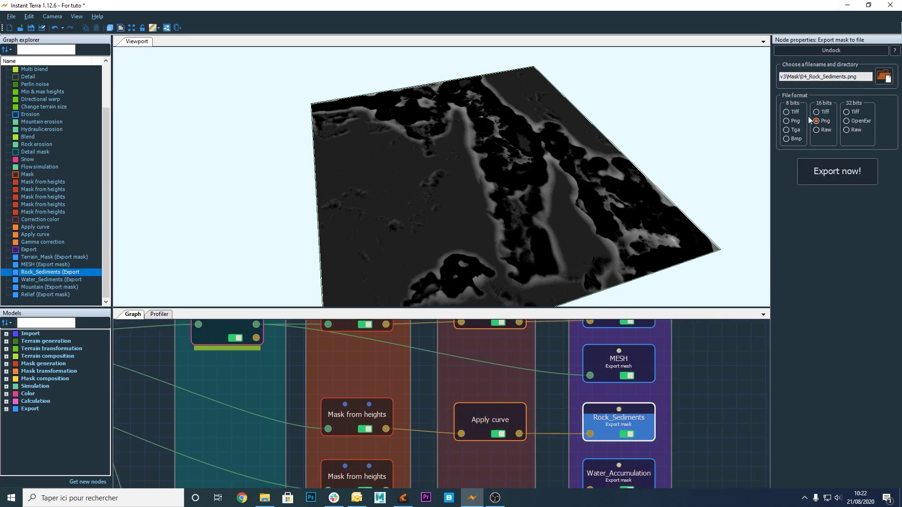
pyautogui.click(861, 74)
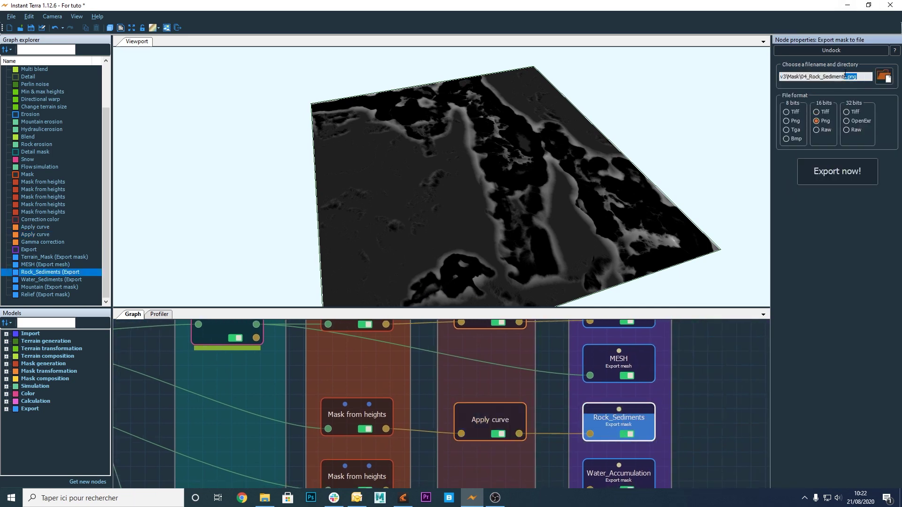
# - Trace the Hydraulic erosion water output through its Mask from heights node to the Water_Accumulation export
pyautogui.moveTo(565, 384); pyautogui.dragTo(689, 334, button='middle')
pyautogui.moveTo(454, 398); pyautogui.dragTo(597, 435, button='middle')
pyautogui.click(409, 421)
pyautogui.moveTo(490, 434); pyautogui.dragTo(694, 484, button='middle')
pyautogui.scroll(1, 289, 388)
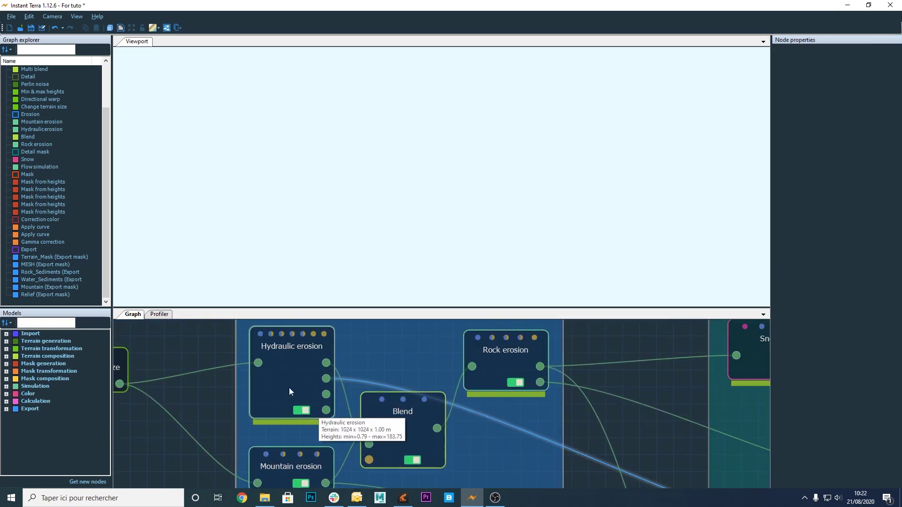
pyautogui.click(311, 370)
pyautogui.click(517, 428)
pyautogui.moveTo(648, 456); pyautogui.dragTo(226, 333, button='middle')
pyautogui.click(479, 400)
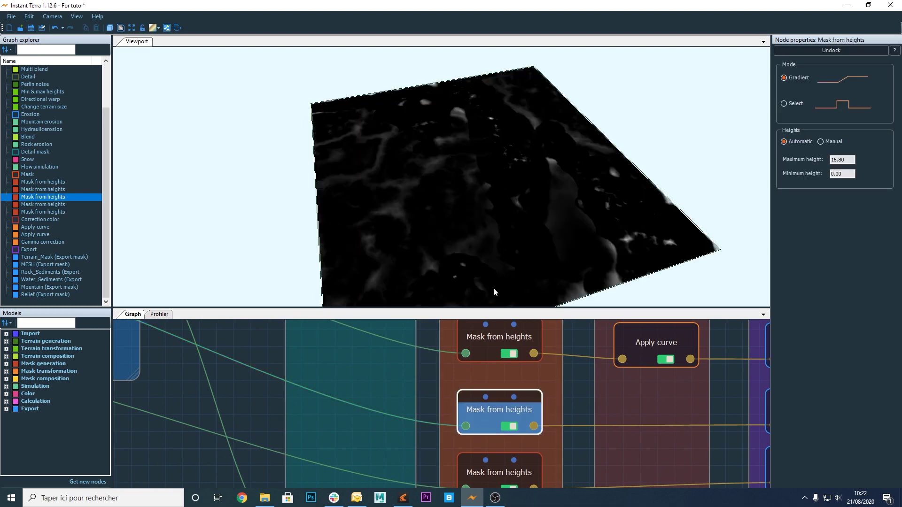
pyautogui.moveTo(587, 375); pyautogui.dragTo(434, 375, button='middle')
pyautogui.click(656, 410)
# - Trace the Mountain erosion output through its Mask from heights node to the Mountain export and check its output file
pyautogui.scroll(-3, 511, 388)
pyautogui.moveTo(505, 388); pyautogui.dragTo(591, 386, button='middle')
pyautogui.click(219, 364)
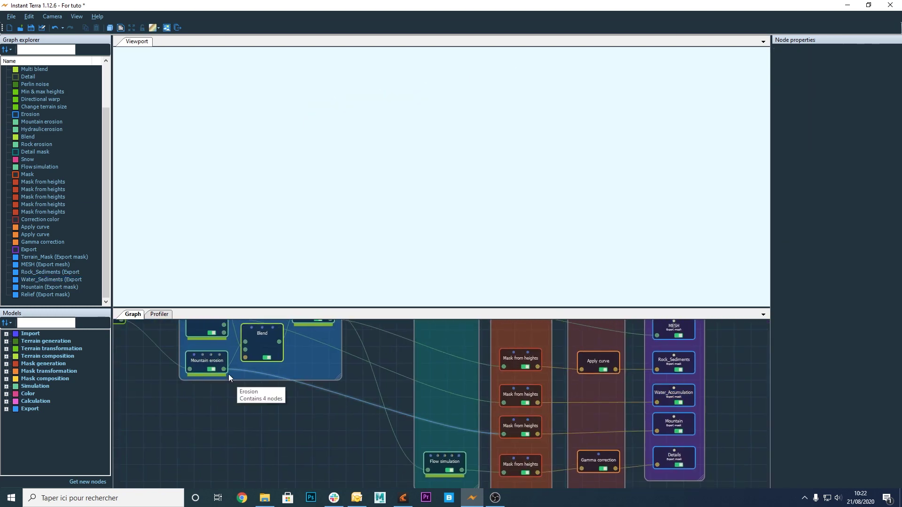
pyautogui.click(514, 425)
pyautogui.scroll(3, 529, 437)
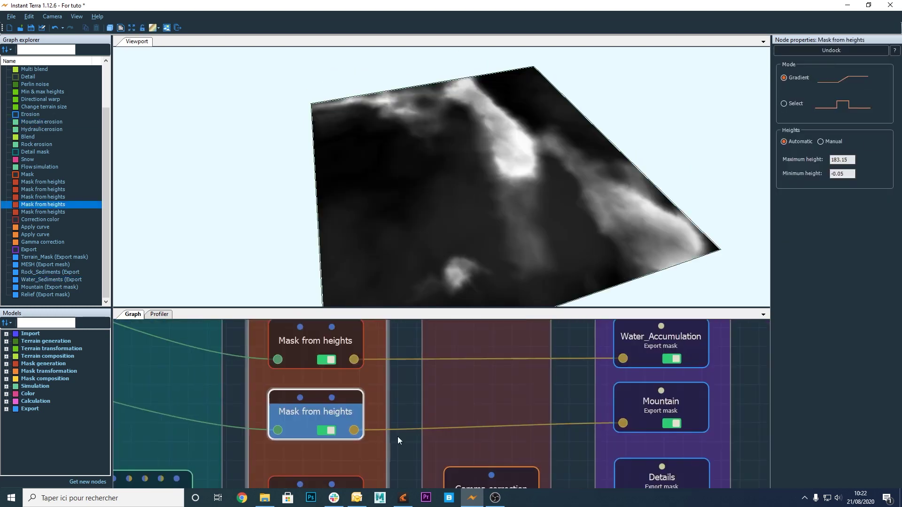
pyautogui.click(660, 404)
pyautogui.click(858, 78)
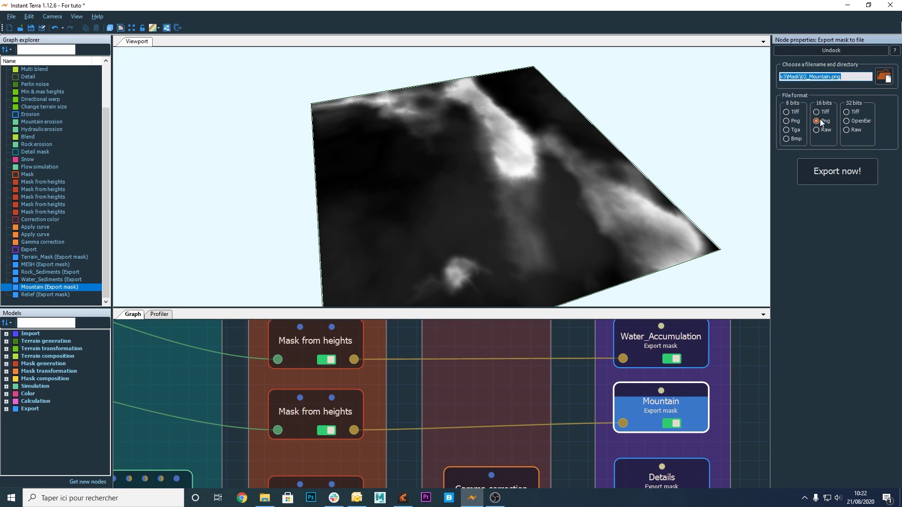
# - Follow the Rock erosion terrain into Flow simulation and inspect the resulting Mask from heights preview up close
pyautogui.scroll(-3, 616, 439)
pyautogui.moveTo(306, 400); pyautogui.dragTo(517, 501, button='middle')
pyautogui.click(381, 367)
pyautogui.moveTo(446, 402); pyautogui.dragTo(416, 390)
pyautogui.click(463, 416)
pyautogui.click(573, 425)
pyautogui.moveTo(488, 244); pyautogui.dragTo(556, 187)
pyautogui.scroll(4, 475, 144)
pyautogui.moveTo(475, 144); pyautogui.dragTo(417, 132, button='middle')
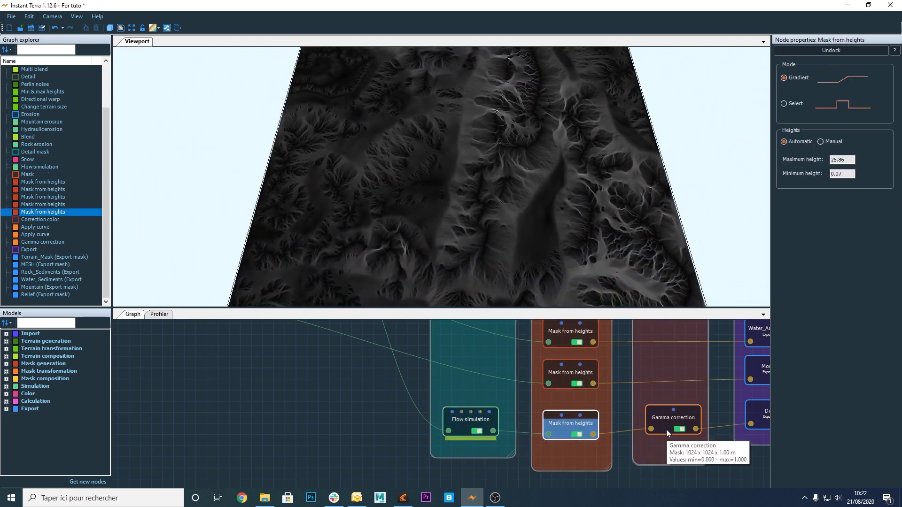
# - Inspect the Gamma correction of the flow mask and the file name and format of the Details export
pyautogui.click(667, 425)
pyautogui.moveTo(459, 163); pyautogui.dragTo(540, 275)
pyautogui.moveTo(667, 399); pyautogui.dragTo(535, 411, button='middle')
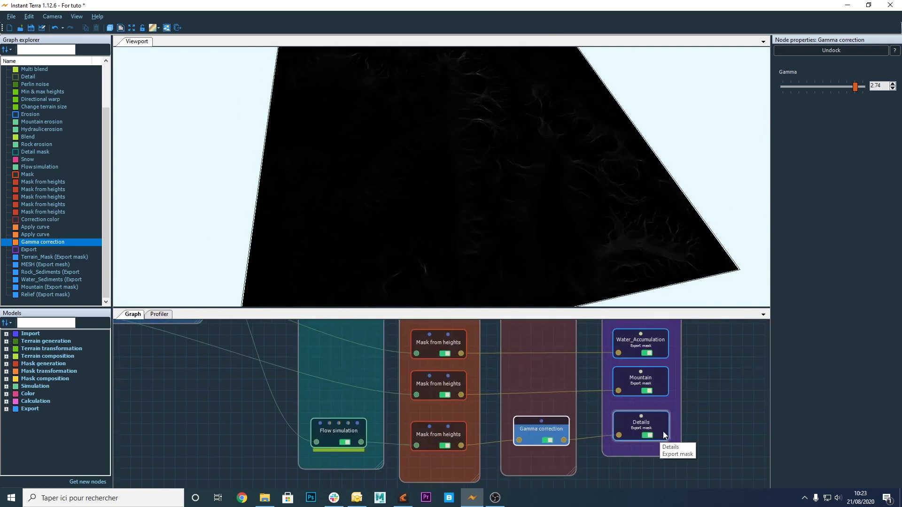
pyautogui.click(660, 428)
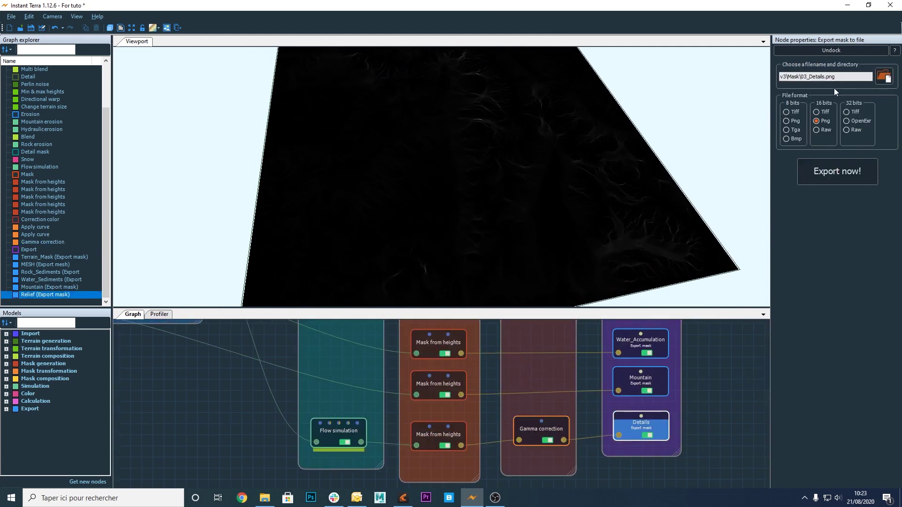
pyautogui.click(815, 112)
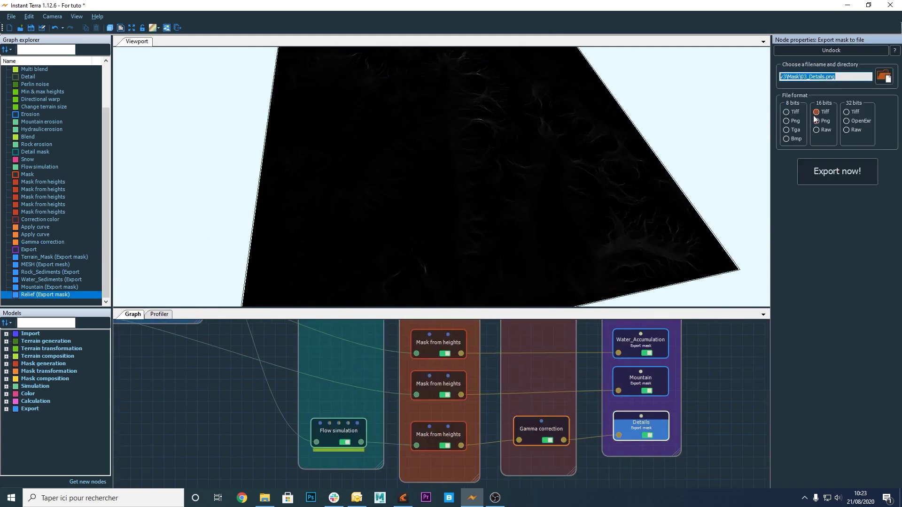
# - Export the mesh and all masks in one batch from the nodes of the Export group
pyautogui.click(178, 28)
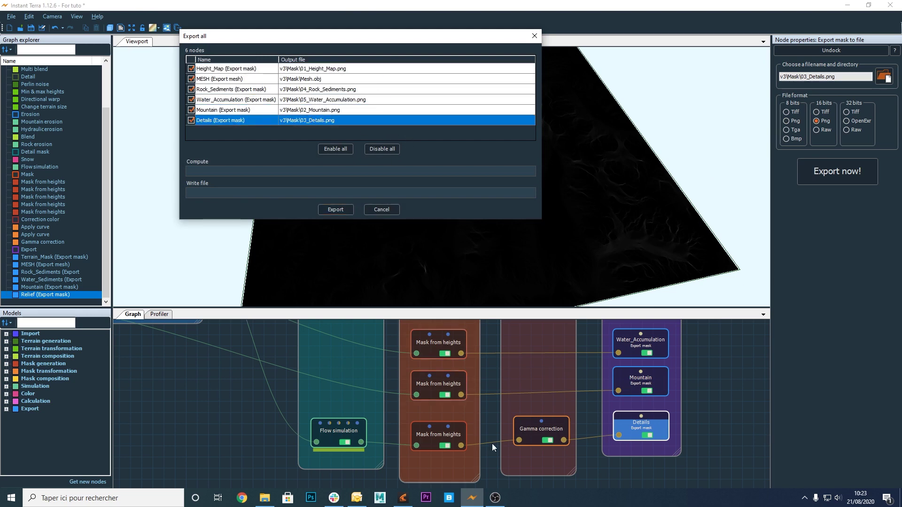
pyautogui.scroll(-5, 503, 449)
pyautogui.moveTo(629, 383); pyautogui.dragTo(584, 444, button='middle')
pyautogui.moveTo(595, 378); pyautogui.dragTo(598, 352, button='middle')
pyautogui.moveTo(594, 334); pyautogui.dragTo(534, 487)
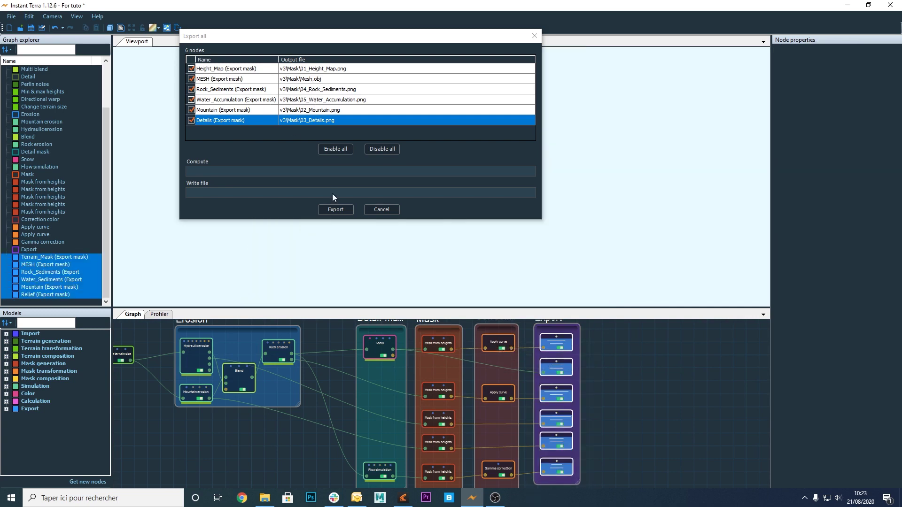
pyautogui.click(339, 209)
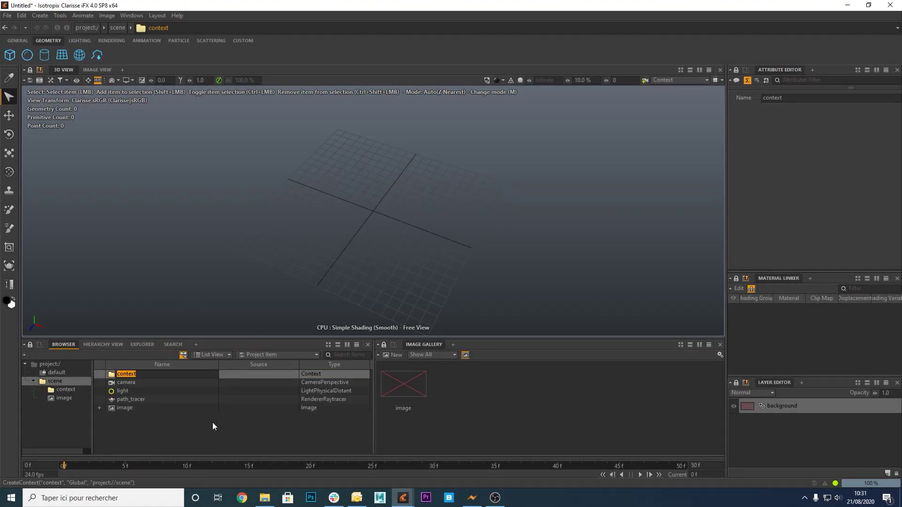
# - Name the new context Work and import Mesh.obj from the Mask folder into it without its OBJ materials
pyautogui.write('Work')
pyautogui.press('Return')
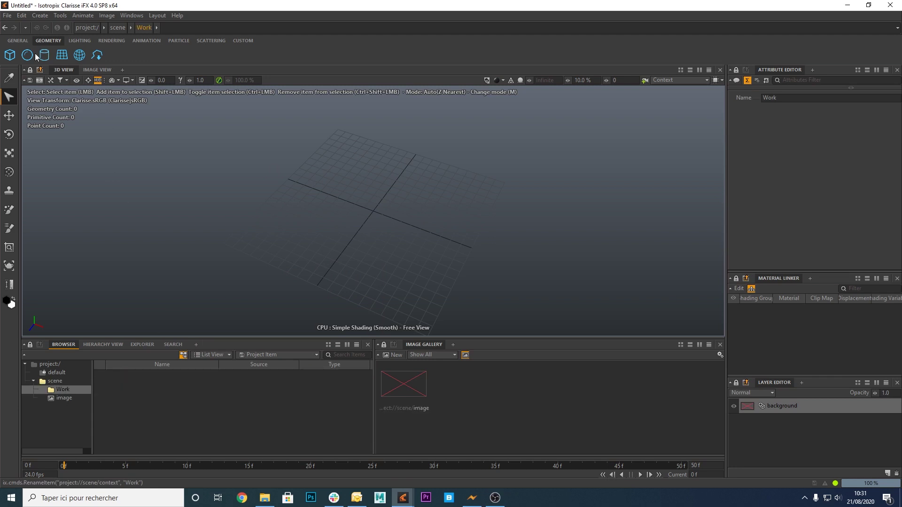
pyautogui.click(8, 16)
pyautogui.moveTo(66, 88)
pyautogui.click(117, 89)
pyautogui.click(388, 133)
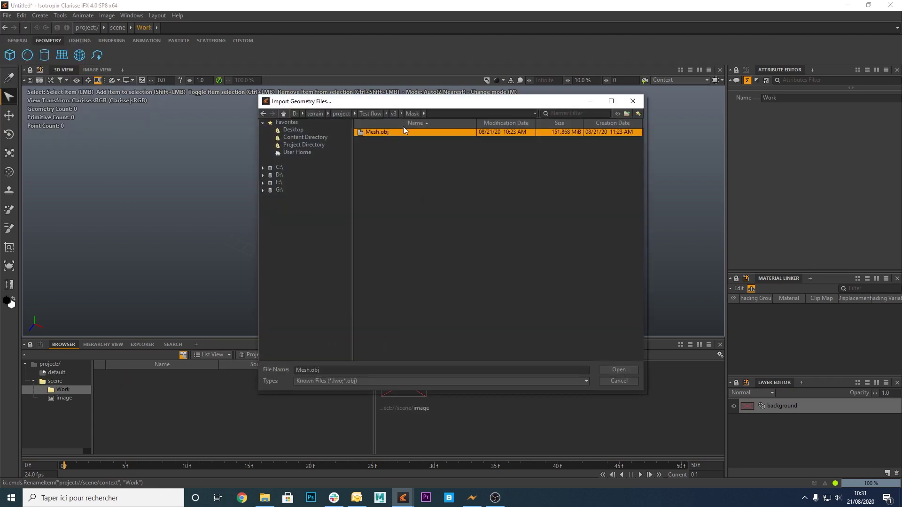
pyautogui.click(613, 370)
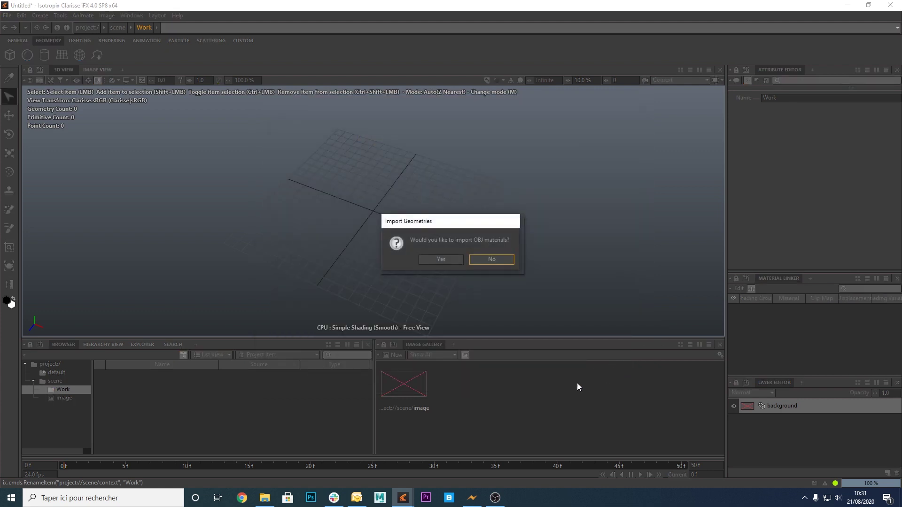
pyautogui.click(487, 262)
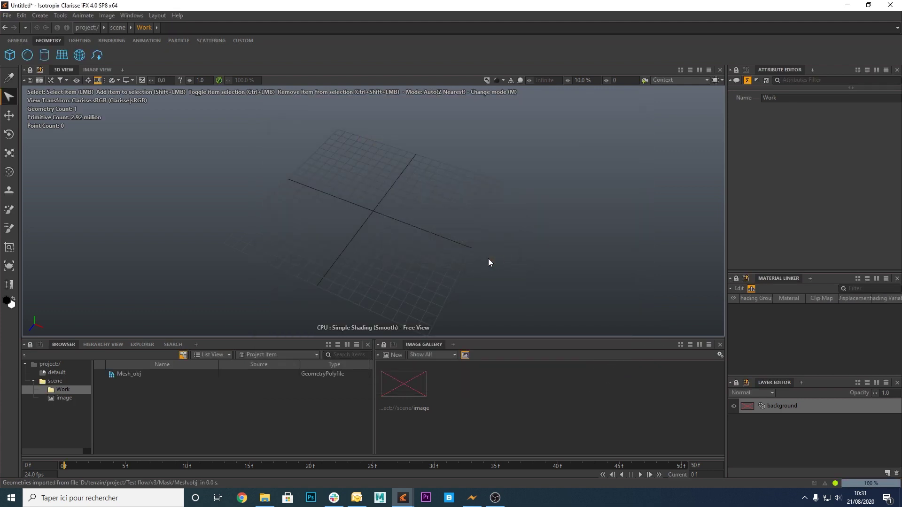
# - Frame the imported Mesh_obj in the 3D view and inspect the terrain's cliffs and peaks from a low angle
pyautogui.click(203, 374)
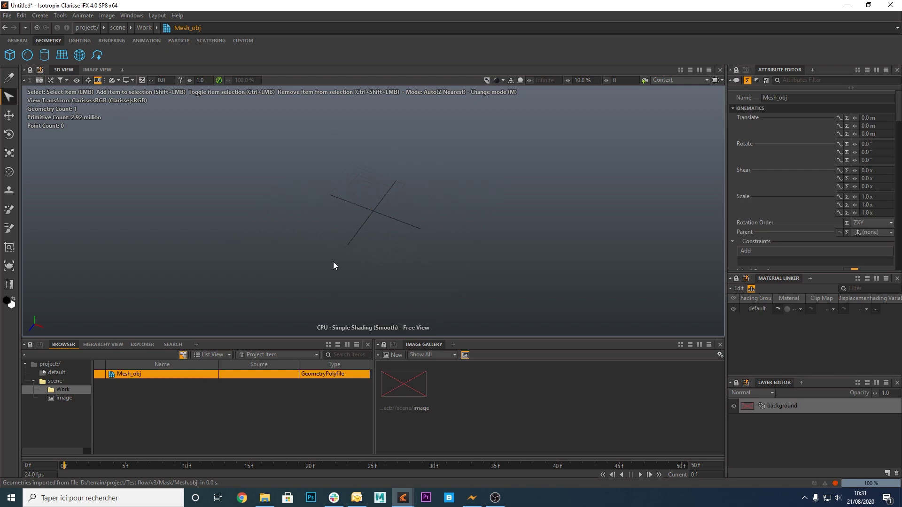
pyautogui.press('f')
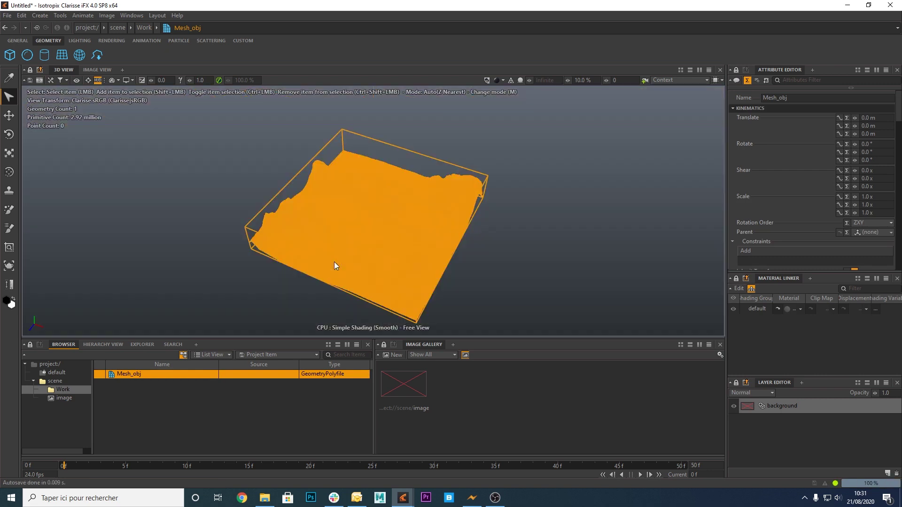
pyautogui.click(482, 201)
pyautogui.scroll(5, 482, 201)
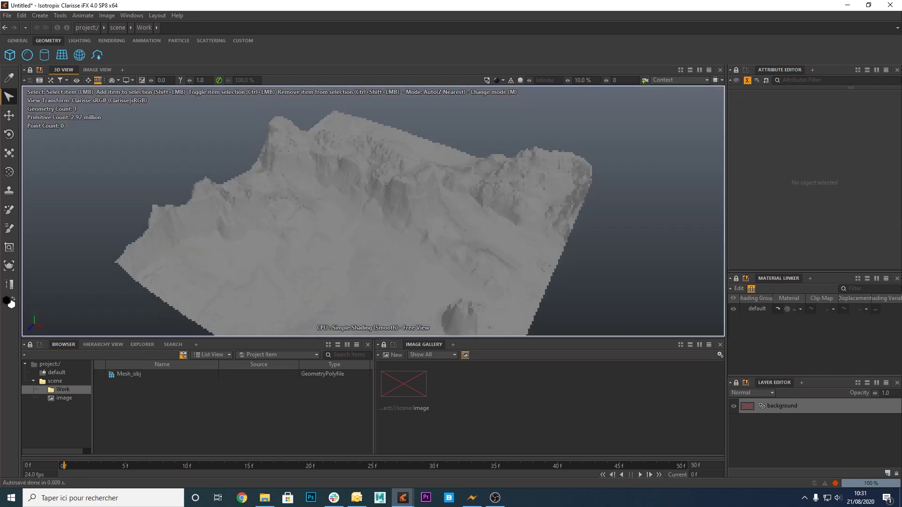
pyautogui.keyDown('alt'); pyautogui.moveTo(373, 210); pyautogui.dragTo(373, 178); pyautogui.keyUp('alt')
pyautogui.keyDown('alt'); pyautogui.moveTo(373, 179); pyautogui.dragTo(422, 178, button='middle'); pyautogui.keyUp('alt')
pyautogui.scroll(5, 373, 210)
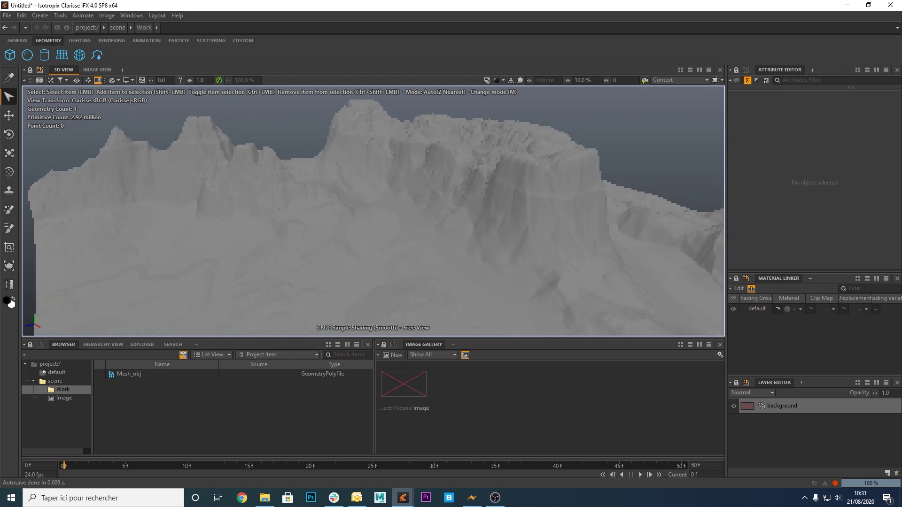
pyautogui.keyDown('alt'); pyautogui.moveTo(373, 235); pyautogui.dragTo(279, 208); pyautogui.keyUp('alt')
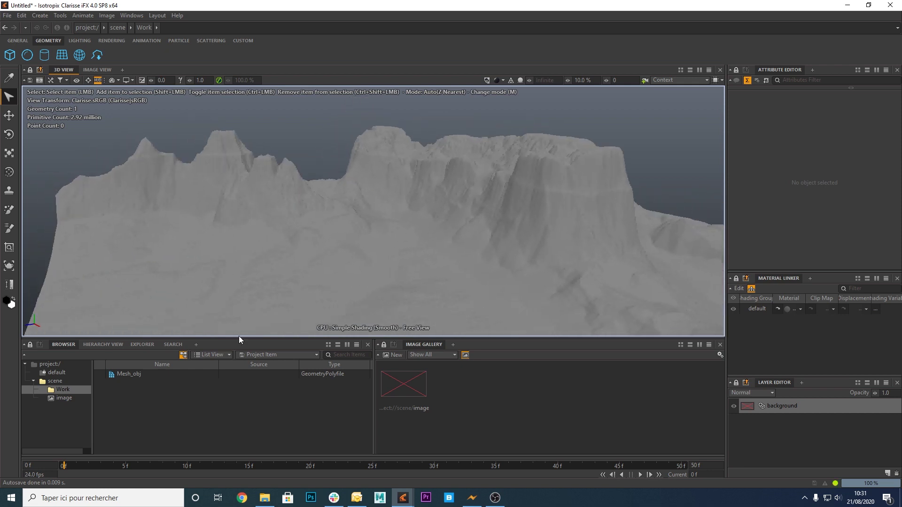
# - Create a new context named Texture inside the Work context
pyautogui.rightClick(205, 419)
pyautogui.moveTo(300, 269)
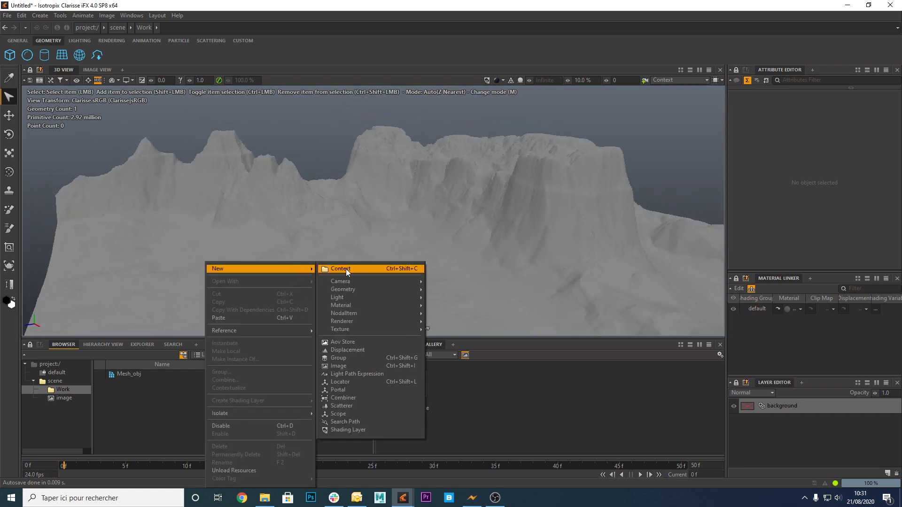
pyautogui.click(346, 269)
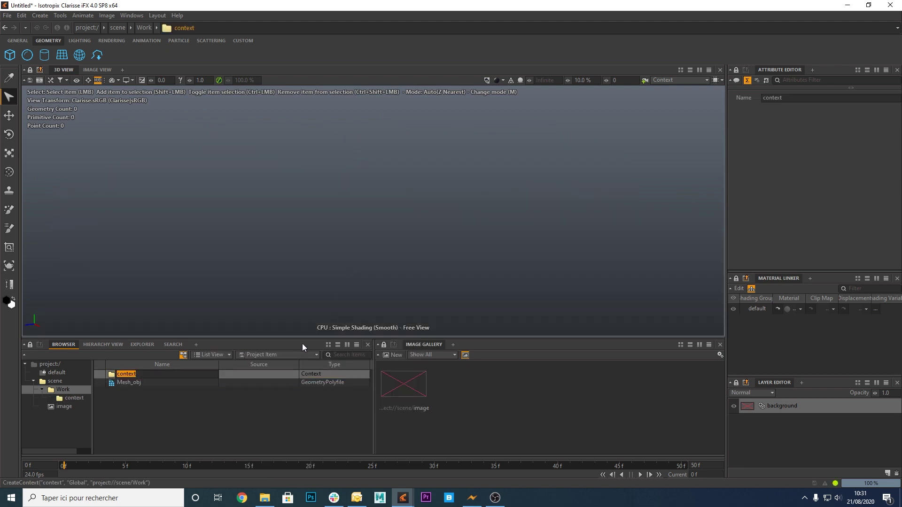
pyautogui.press('Return')
# - Create a second context named Mask inside Work, alongside the Texture context
pyautogui.rightClick(305, 432)
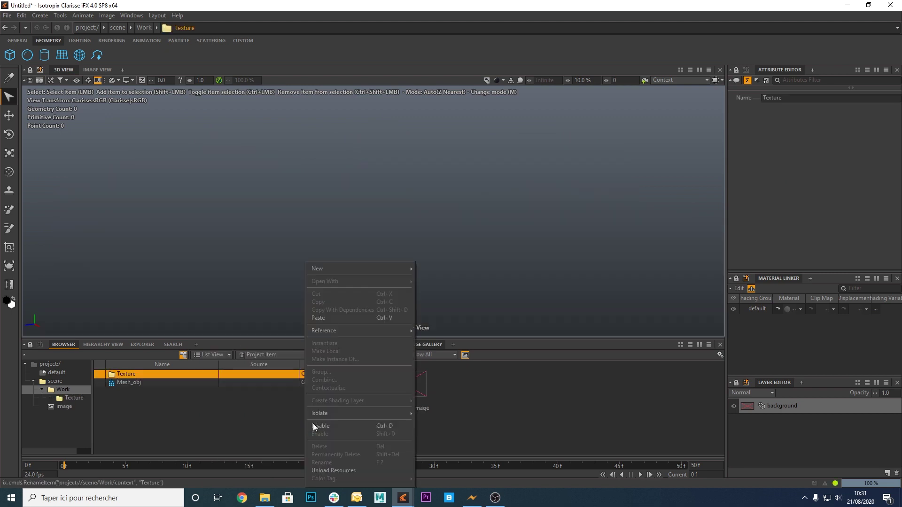
pyautogui.moveTo(409, 271)
pyautogui.click(443, 270)
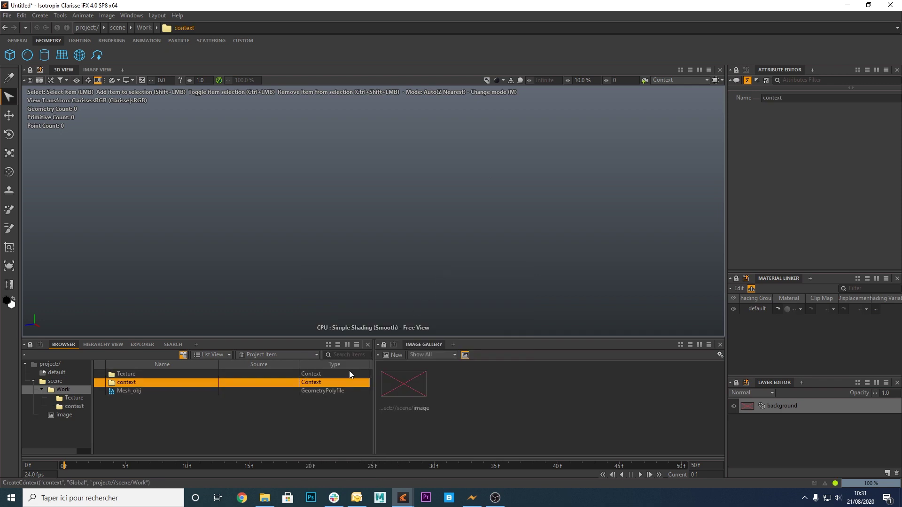
pyautogui.write('Mask')
pyautogui.press('Return')
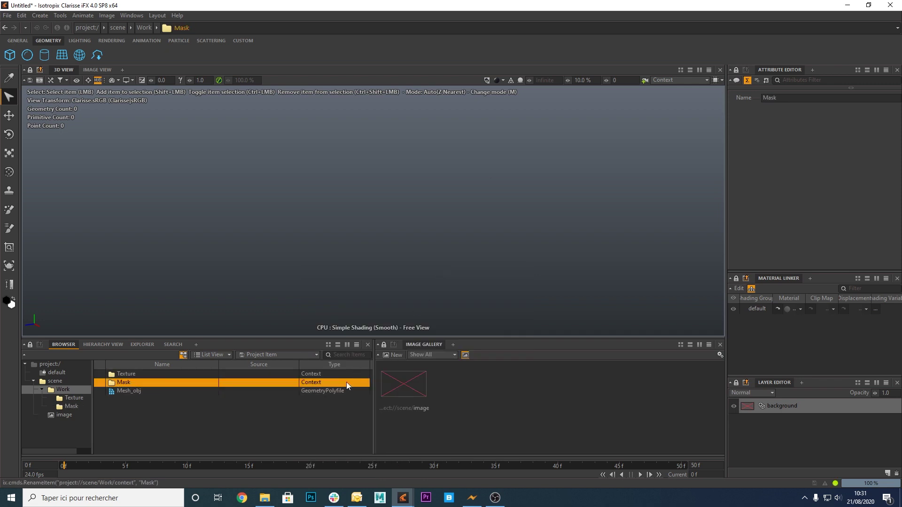
# - Create a third context named Matte inside the Work context
pyautogui.rightClick(284, 408)
pyautogui.moveTo(343, 269)
pyautogui.click(405, 269)
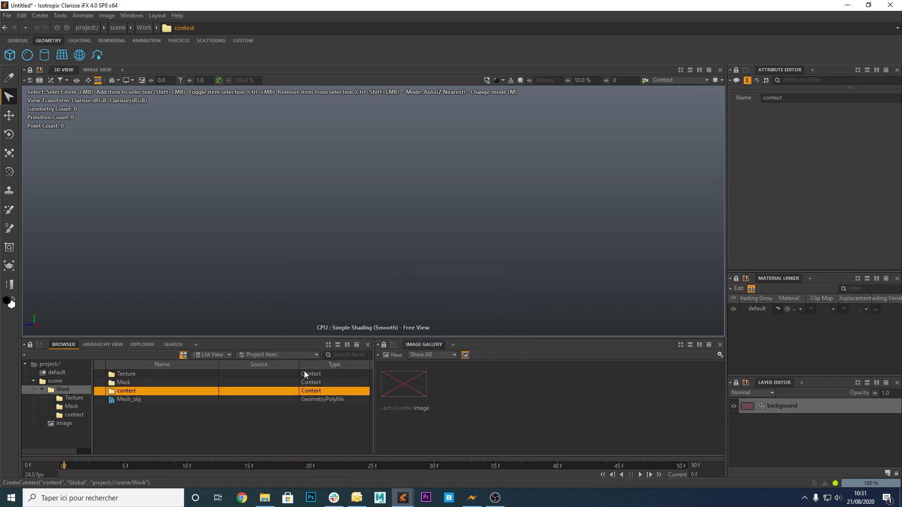
pyautogui.write('Matte')
pyautogui.press('Return')
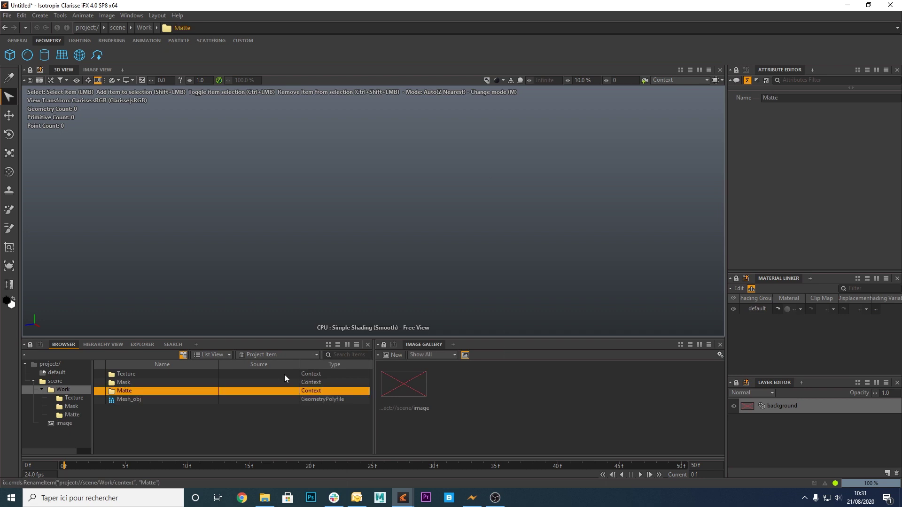
# - Set the 3D view's displayed context to project://scene and go back into the Work context
pyautogui.click(59, 381)
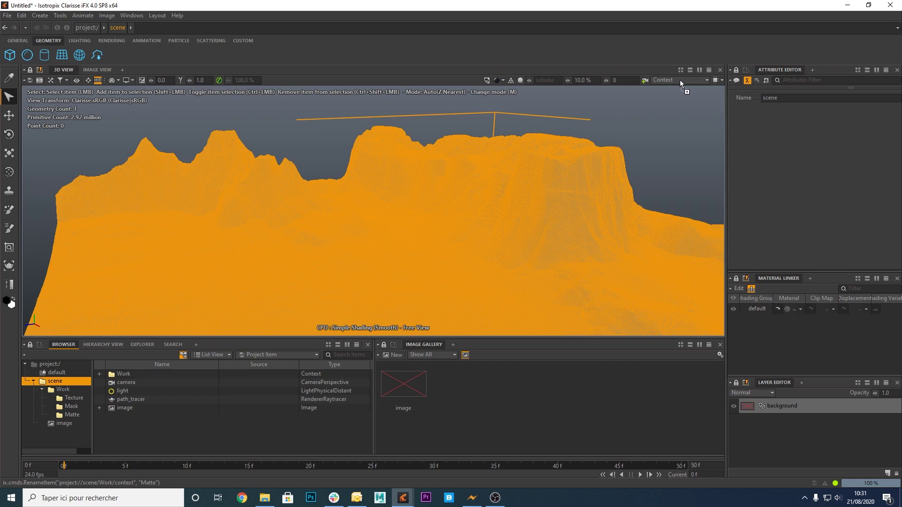
pyautogui.doubleClick(156, 375)
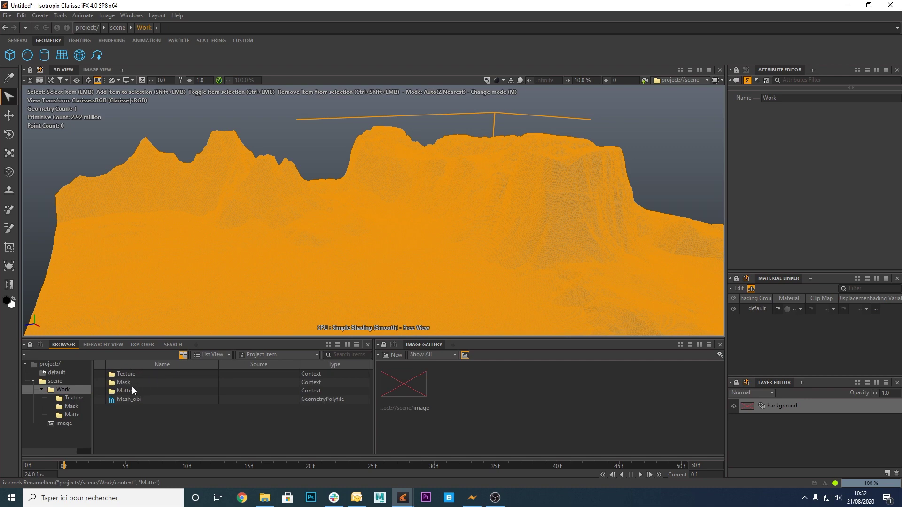
# - Import the five PNG masks, from 01_Height_Map to 05_Water_Accumulation, as map file textures into the Mask context
pyautogui.doubleClick(135, 382)
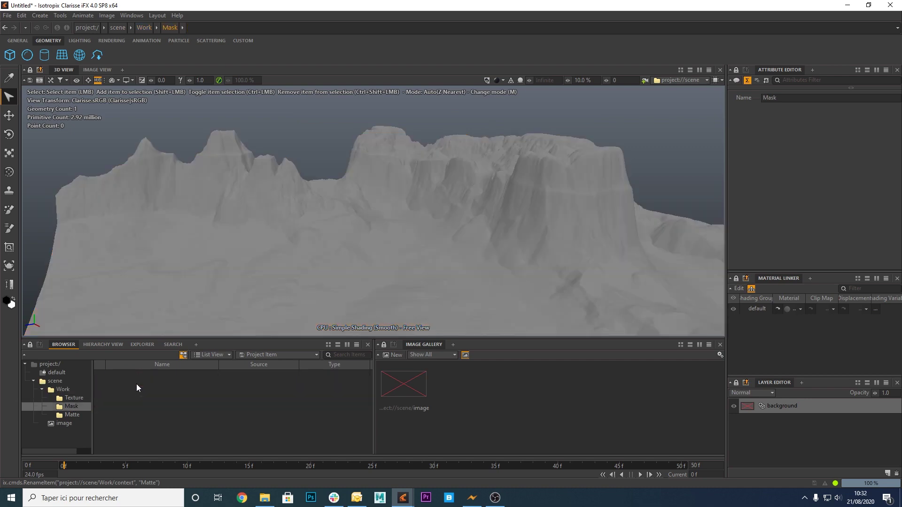
pyautogui.click(7, 15)
pyautogui.moveTo(37, 88)
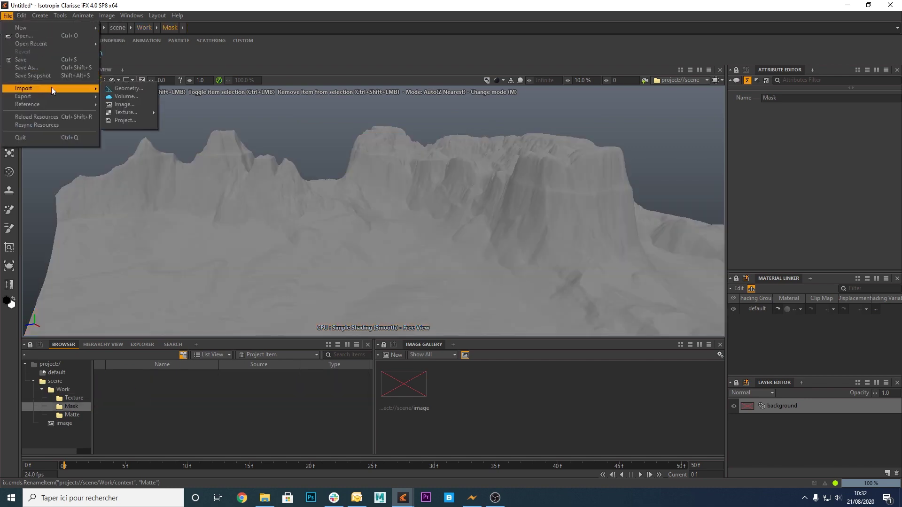
pyautogui.moveTo(126, 113)
pyautogui.click(187, 113)
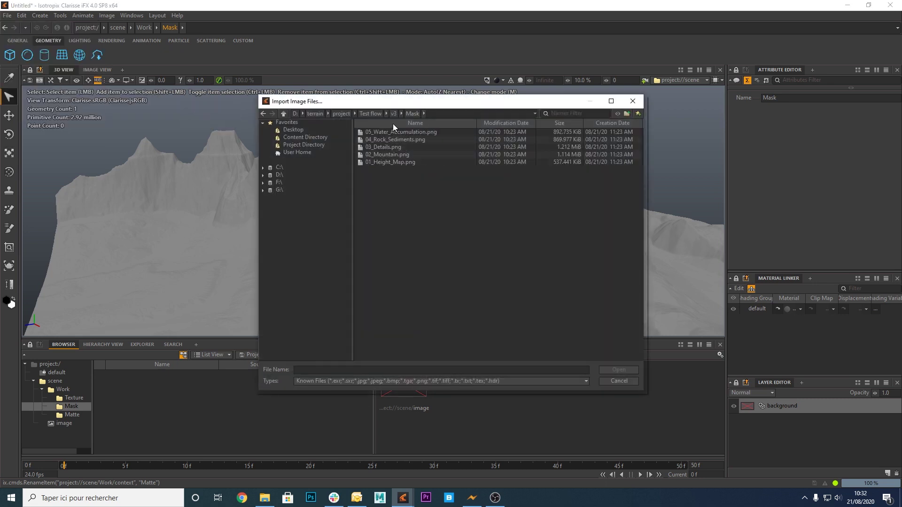
pyautogui.moveTo(392, 132); pyautogui.dragTo(385, 162)
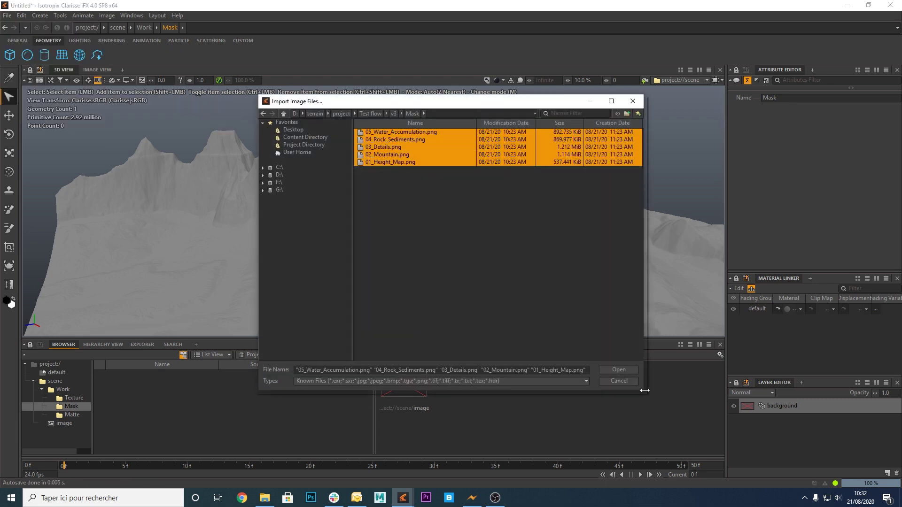
pyautogui.click(617, 373)
pyautogui.click(180, 402)
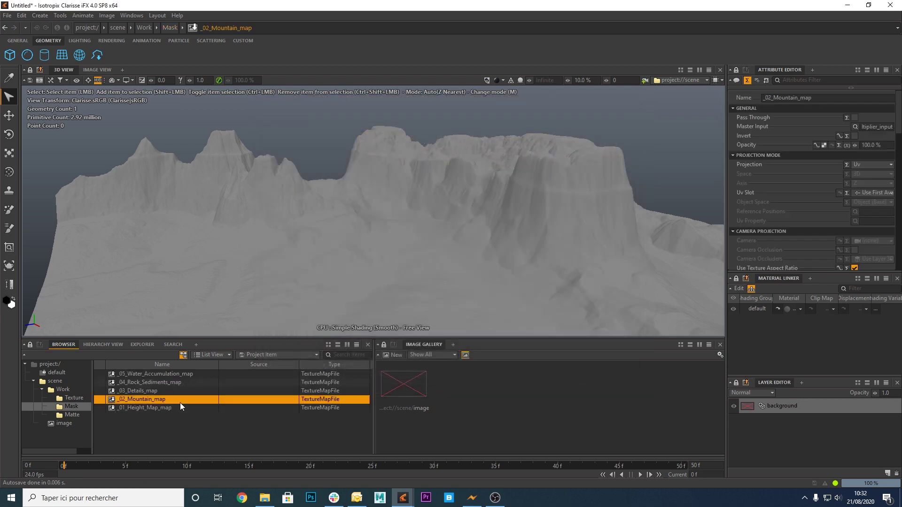
pyautogui.click(182, 407)
pyautogui.click(182, 421)
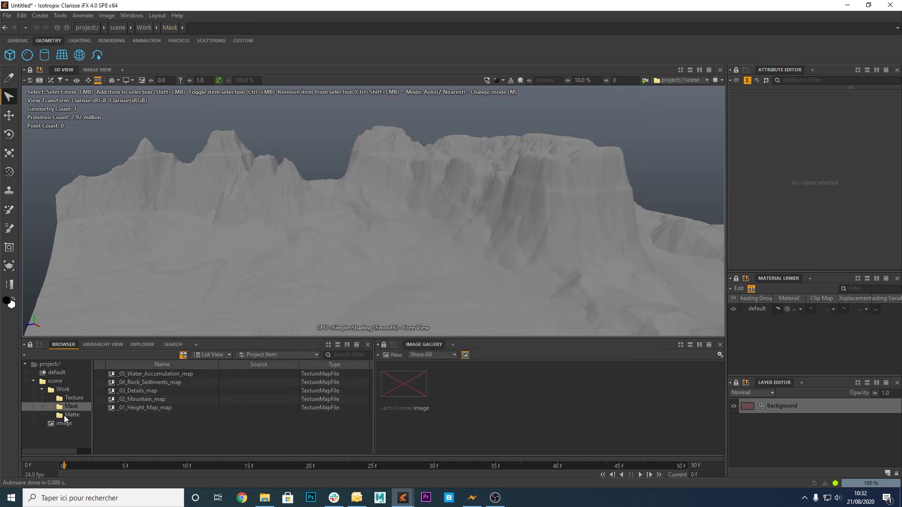
# - Create a Matte material inside the Matte context
pyautogui.click(65, 415)
pyautogui.rightClick(181, 409)
pyautogui.moveTo(264, 271)
pyautogui.moveTo(388, 305)
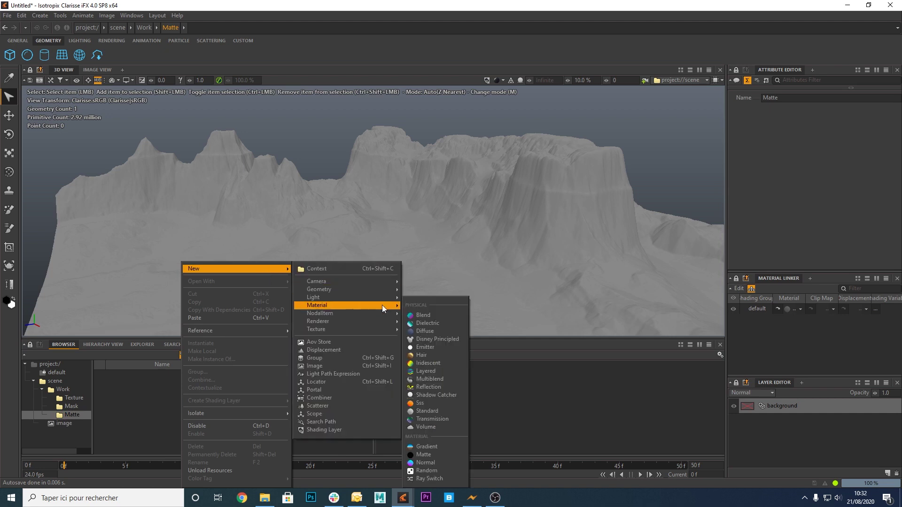
pyautogui.click(442, 457)
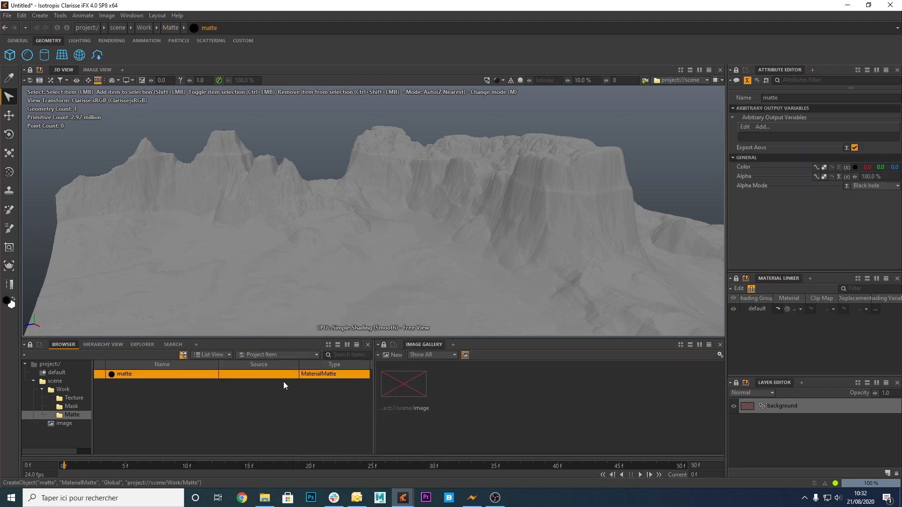
# - Assign the matte material to the terrain mesh and set the 3D view's shading to Previz
pyautogui.moveTo(277, 410); pyautogui.dragTo(420, 280)
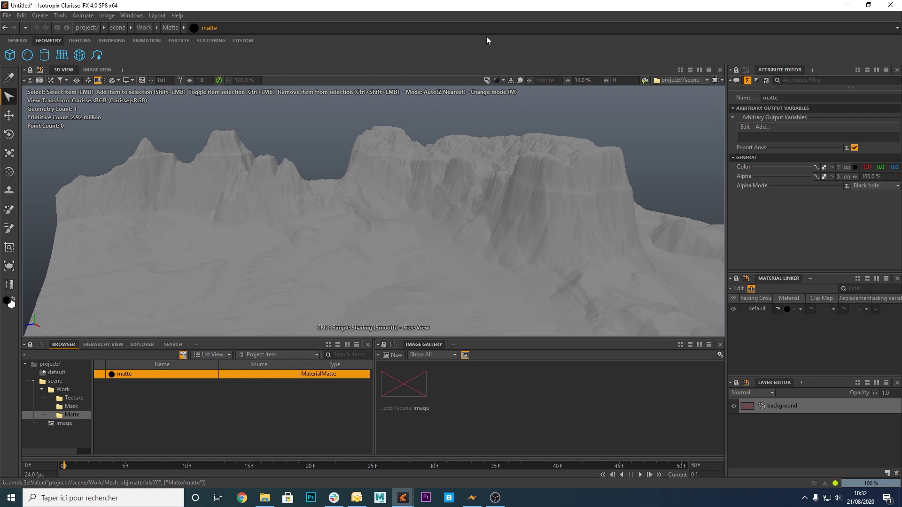
pyautogui.click(501, 81)
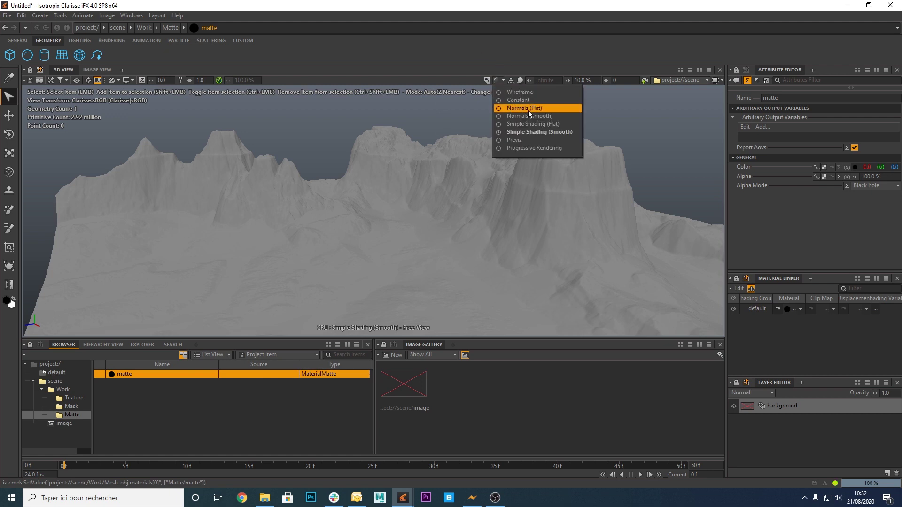
pyautogui.click(534, 140)
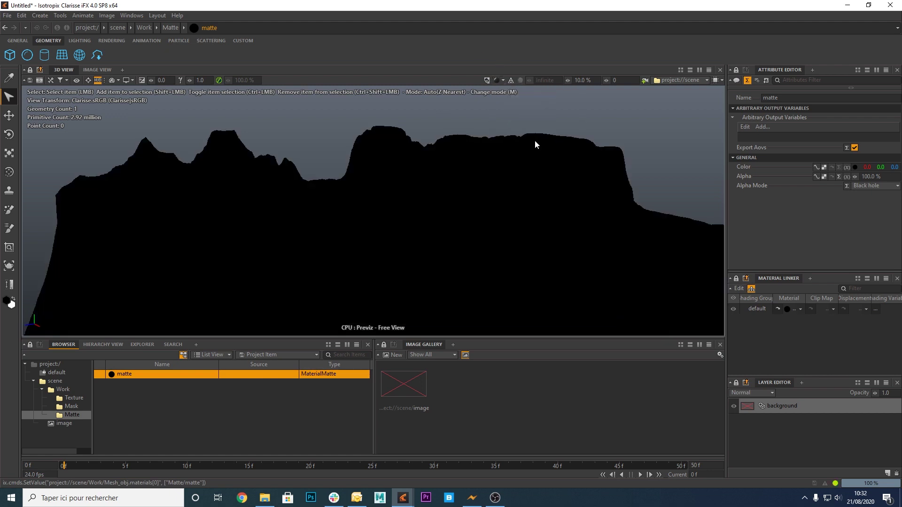
# - Open the matte material in the Material Editor and connect _01_Height_Map_map to its Color input
pyautogui.doubleClick(195, 373)
pyautogui.moveTo(324, 256); pyautogui.dragTo(404, 117)
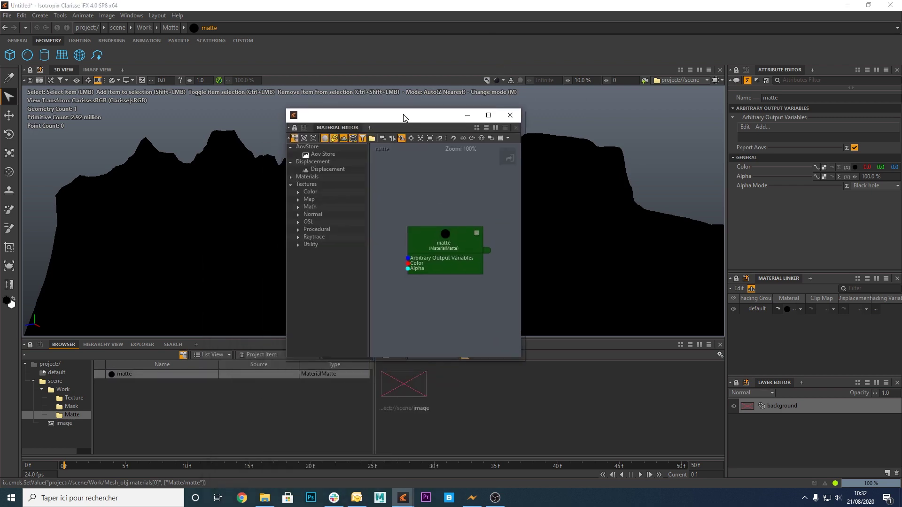
pyautogui.moveTo(528, 223); pyautogui.dragTo(879, 225)
pyautogui.moveTo(456, 247); pyautogui.dragTo(821, 250)
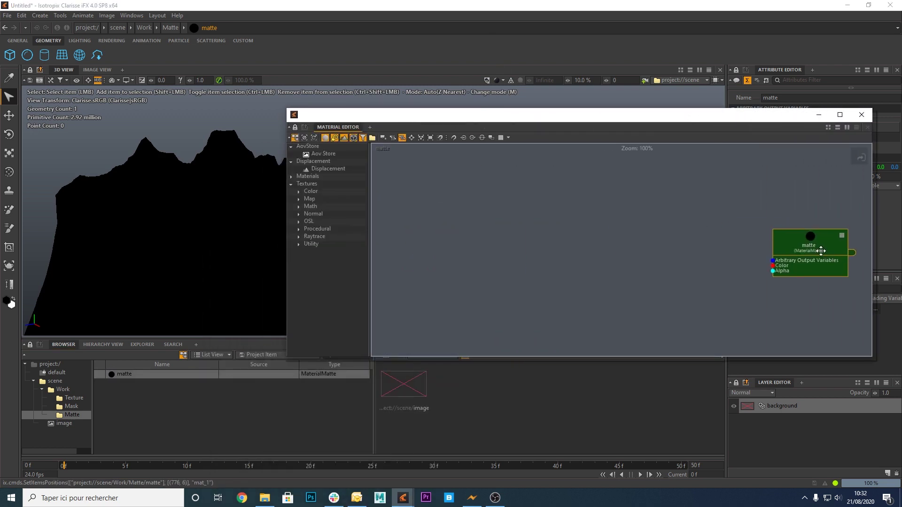
pyautogui.click(70, 407)
pyautogui.moveTo(125, 407); pyautogui.dragTo(448, 239)
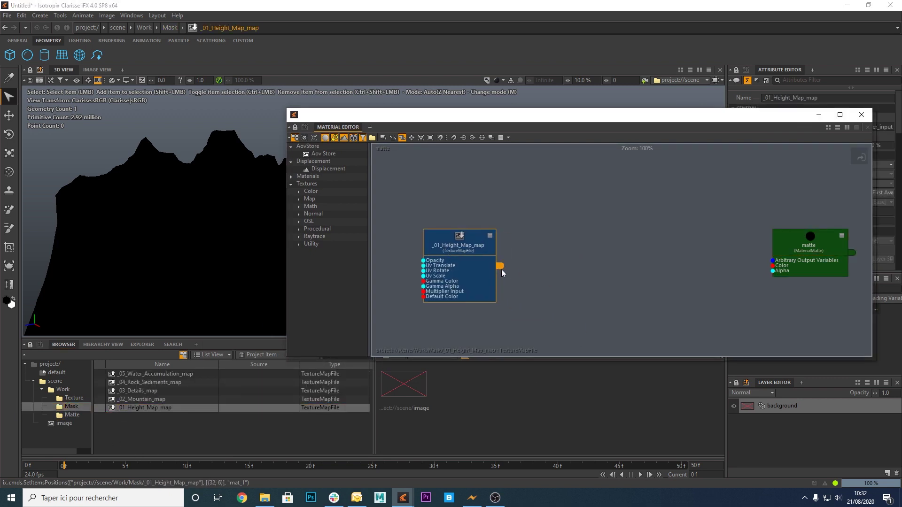
pyautogui.moveTo(500, 266); pyautogui.dragTo(771, 269)
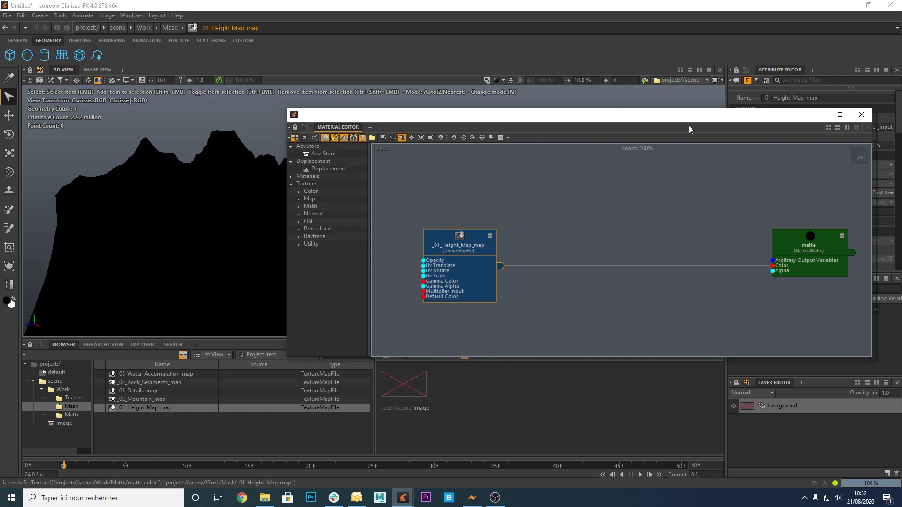
# - Enable Use Raw Data on the height map texture and set its Single Channel File Behavior to Force Luminance
pyautogui.moveTo(688, 123); pyautogui.dragTo(566, 232)
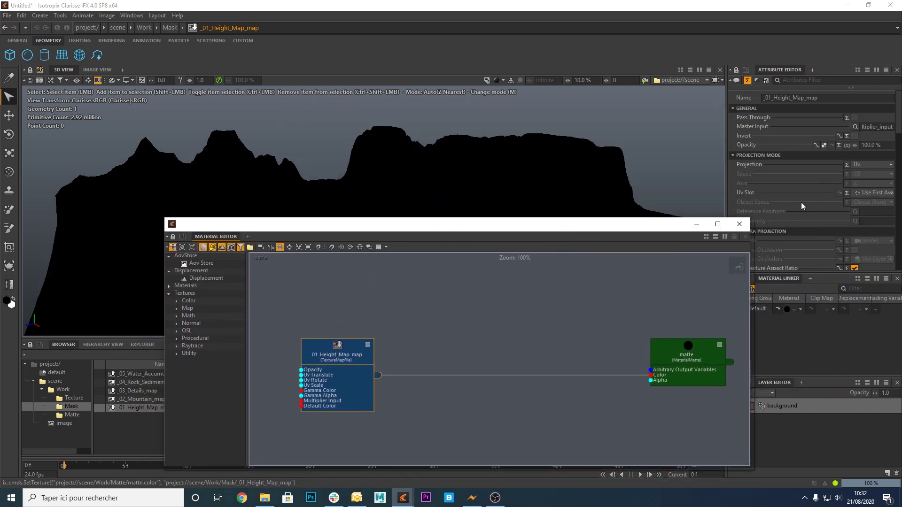
pyautogui.scroll(-10, 830, 181)
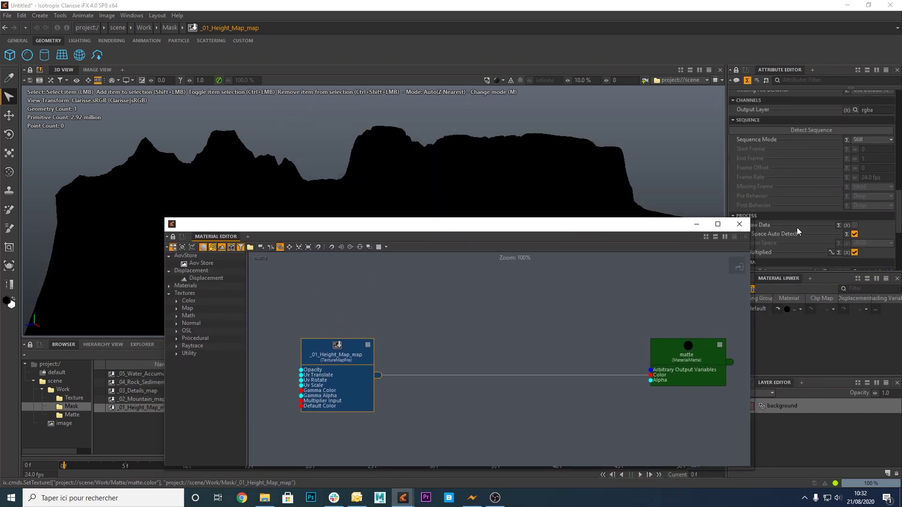
pyautogui.moveTo(665, 227); pyautogui.dragTo(561, 219)
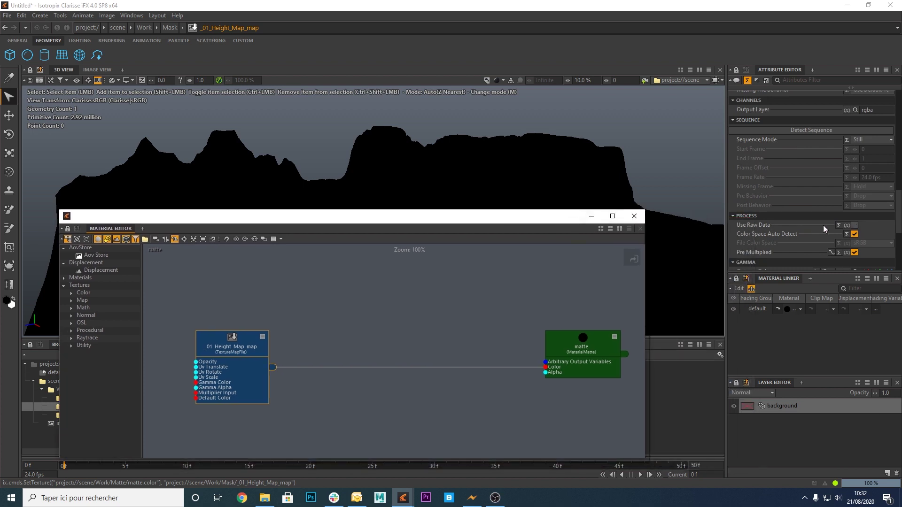
pyautogui.click(854, 226)
pyautogui.scroll(-5, 863, 231)
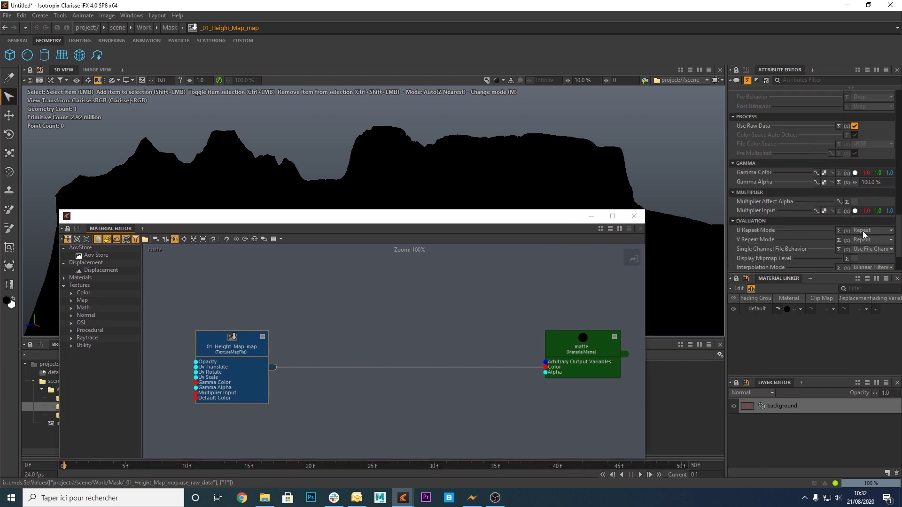
pyautogui.click(872, 249)
pyautogui.click(869, 258)
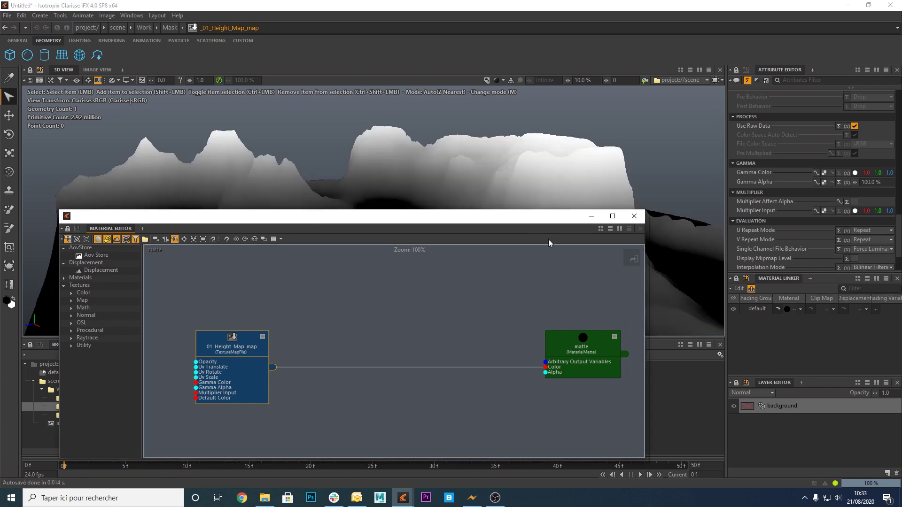
# - Add a Gradient utility texture and insert it between the height map and the matte's Color input
pyautogui.moveTo(545, 217); pyautogui.dragTo(655, 173)
pyautogui.rightClick(478, 281)
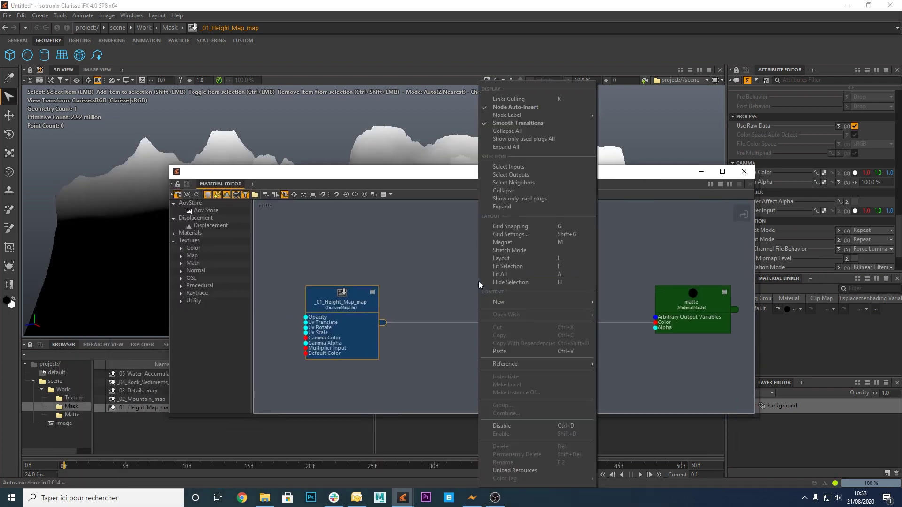
pyautogui.write('g')
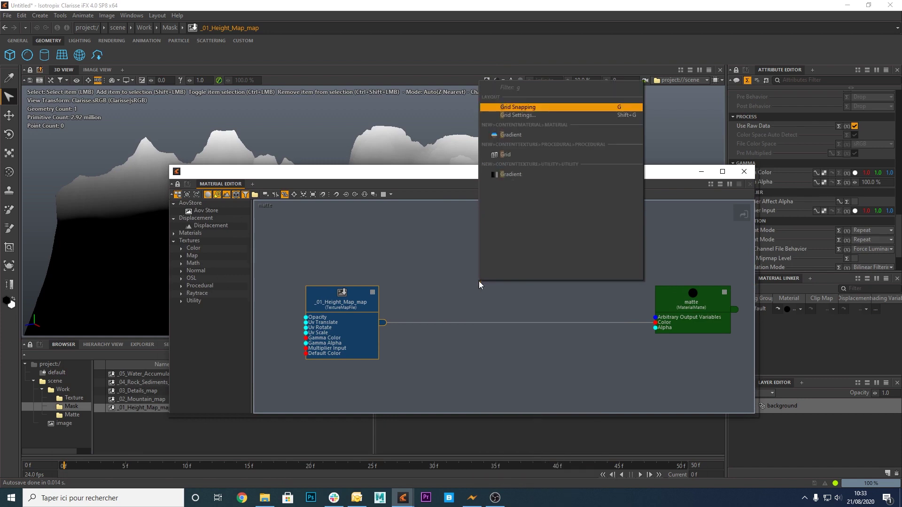
pyautogui.click(521, 174)
pyautogui.moveTo(508, 322); pyautogui.dragTo(538, 299)
# - Add a key at about 0.22 on the gradient's output ramp and set its colour to black
pyautogui.moveTo(636, 182); pyautogui.dragTo(533, 289)
pyautogui.click(776, 229)
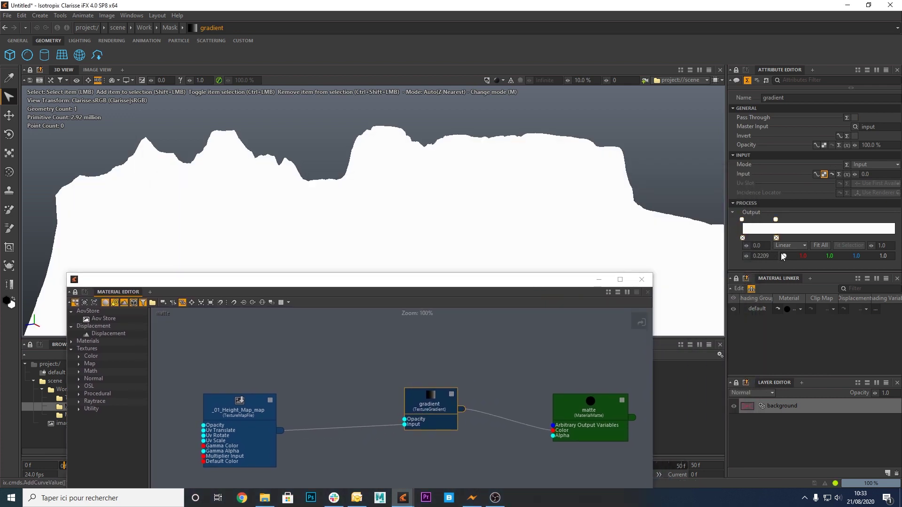
pyautogui.click(784, 256)
pyautogui.moveTo(465, 217); pyautogui.dragTo(456, 306)
pyautogui.click(593, 191)
# - Shrink the Material Editor window and place the gradient node closer to the height map node
pyautogui.moveTo(503, 281); pyautogui.dragTo(596, 188)
pyautogui.moveTo(160, 388); pyautogui.dragTo(411, 388)
pyautogui.scroll(-4, 583, 306)
pyautogui.moveTo(649, 308); pyautogui.dragTo(587, 317, button='middle')
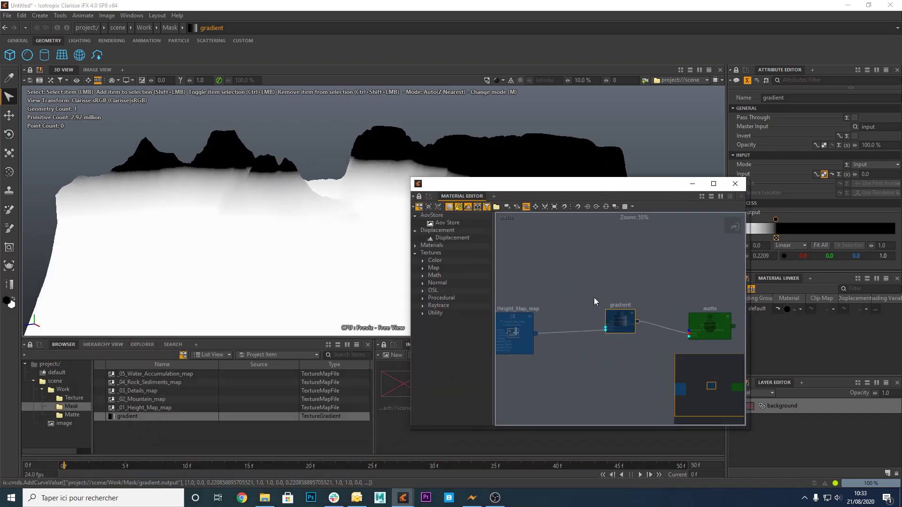
pyautogui.moveTo(531, 316); pyautogui.dragTo(588, 307)
# - Move the gradient's black key to about 0.31 on the output ramp
pyautogui.moveTo(611, 187); pyautogui.dragTo(554, 279)
pyautogui.click(563, 413)
pyautogui.moveTo(775, 219)
pyautogui.mouseDown()
pyautogui.moveTo(852, 218)
pyautogui.moveTo(789, 220)
pyautogui.mouseUp()
# - Add a Blend texture between the gradient and the matte, with the gradient driving its Mix and its output feeding the matte's Color
pyautogui.scroll(3, 559, 430)
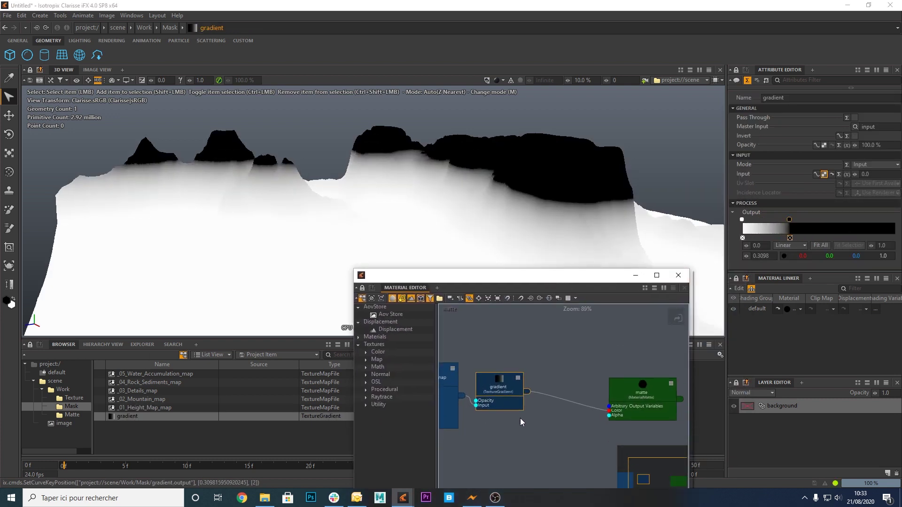
pyautogui.click(554, 425)
pyautogui.press('Tab')
pyautogui.write('blend')
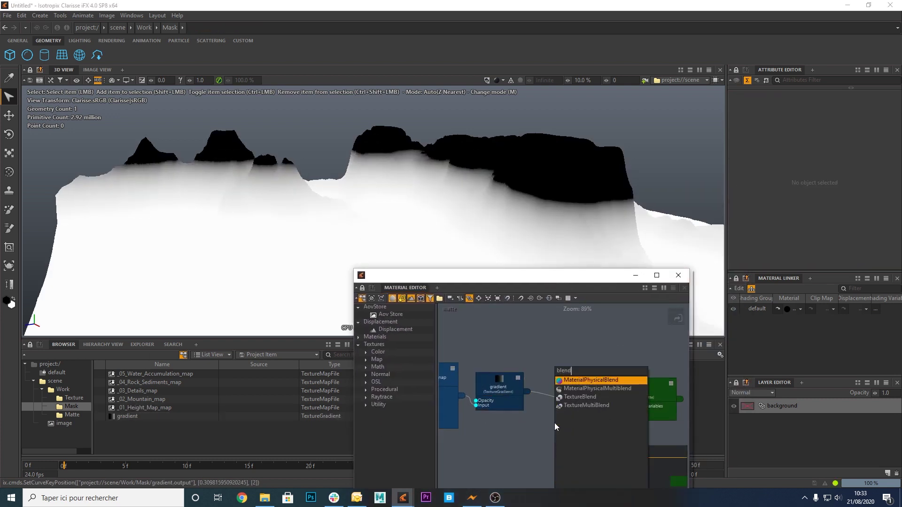
pyautogui.click(588, 398)
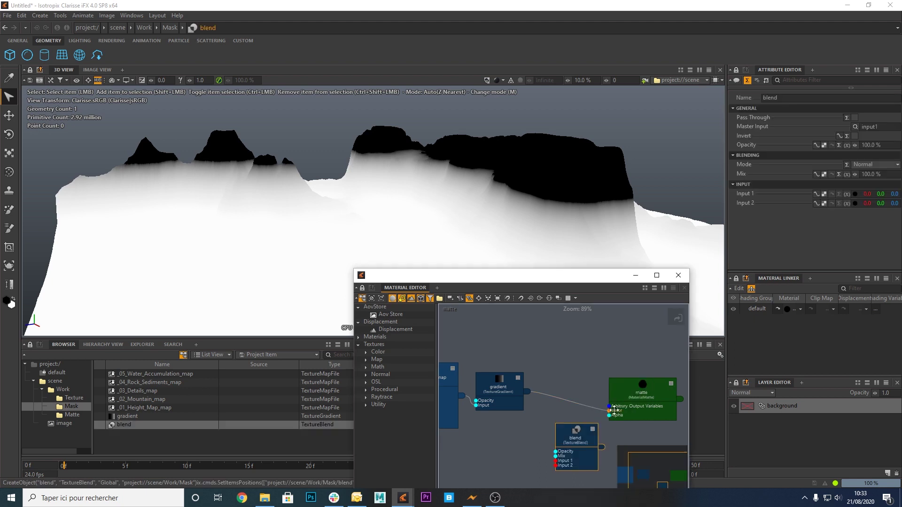
pyautogui.moveTo(611, 415); pyautogui.dragTo(609, 412)
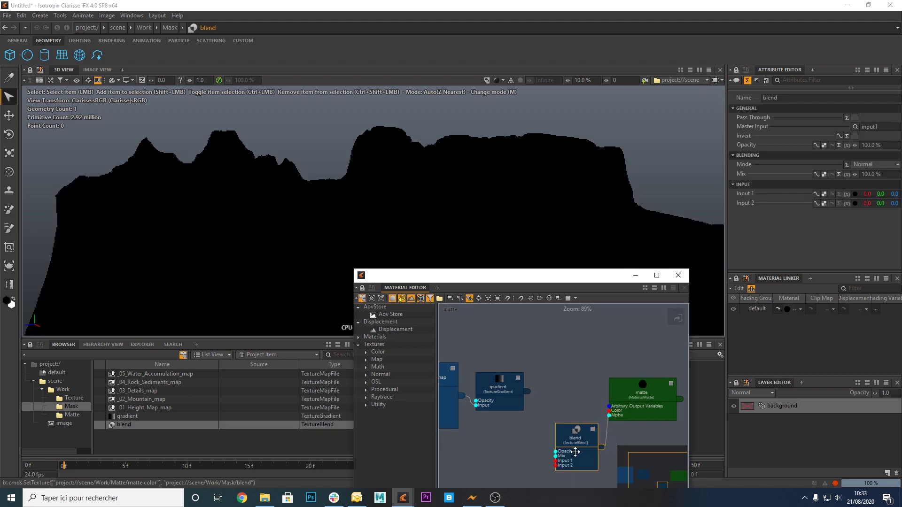
pyautogui.moveTo(570, 457); pyautogui.dragTo(568, 399)
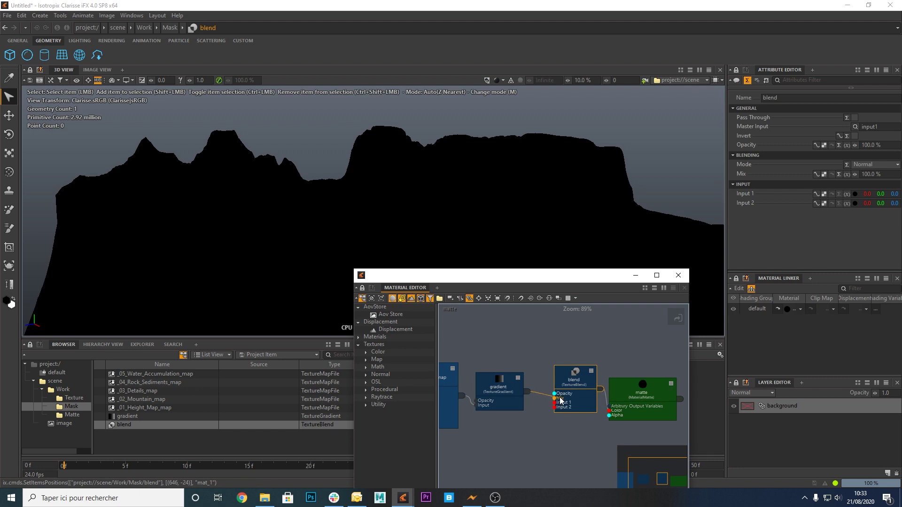
pyautogui.moveTo(525, 429); pyautogui.dragTo(545, 415, button='middle')
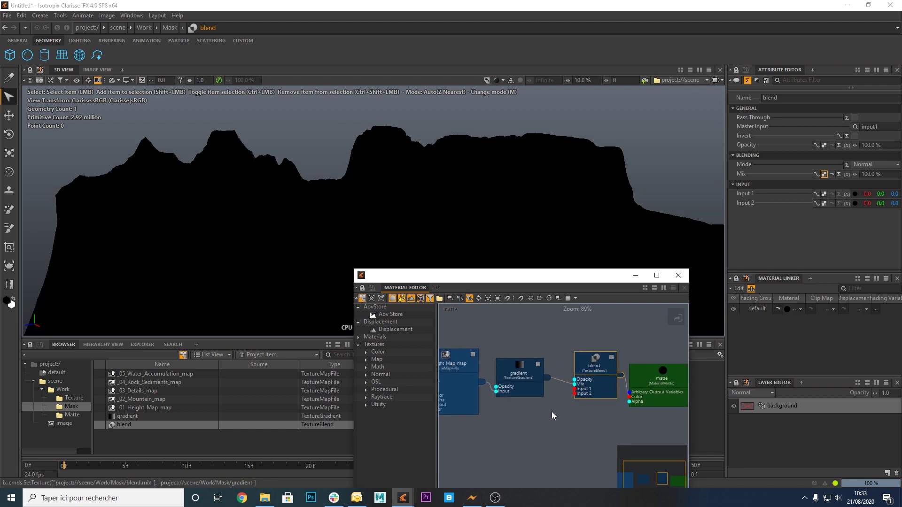
# - Add a Constant Color texture, connect it to the blend's Input 1 and place it below the gradient node
pyautogui.click(545, 415)
pyautogui.press('Tab')
pyautogui.write('col')
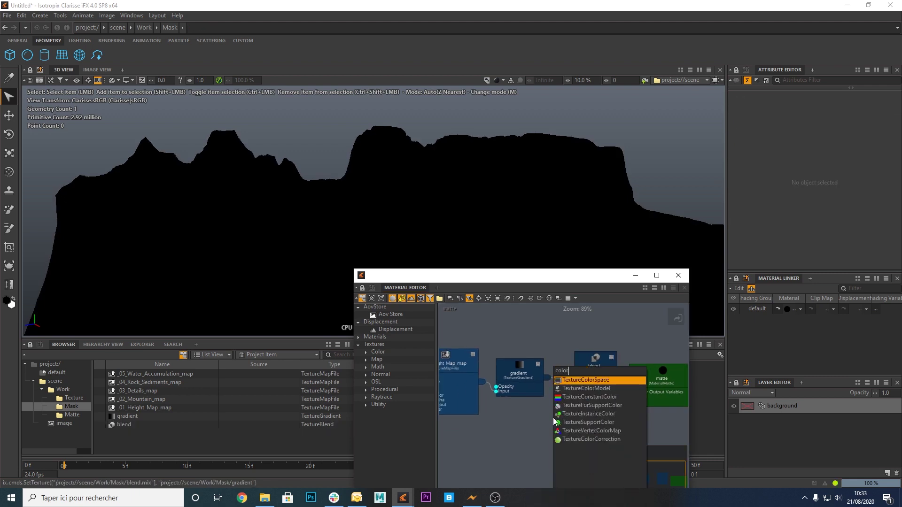
pyautogui.press('Down')
pyautogui.press('Down')
pyautogui.press('Return')
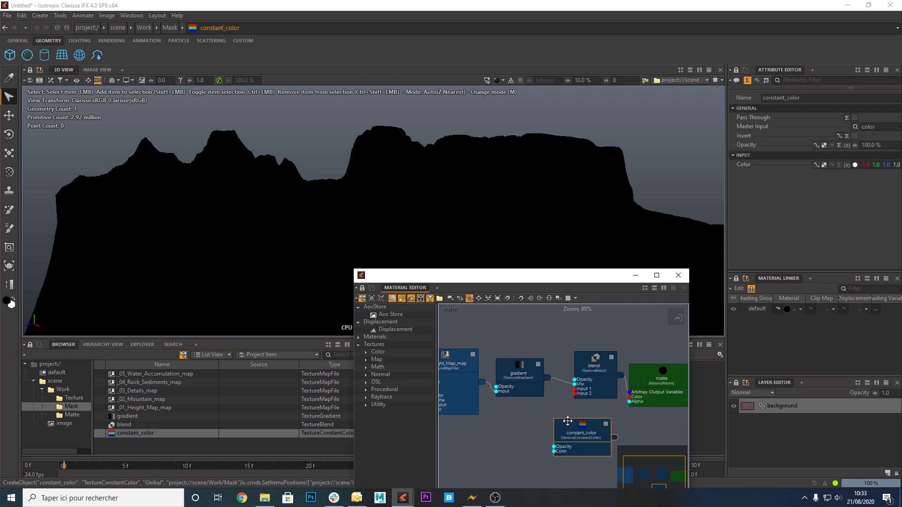
pyautogui.moveTo(554, 418); pyautogui.dragTo(578, 394)
pyautogui.moveTo(539, 440); pyautogui.dragTo(510, 442)
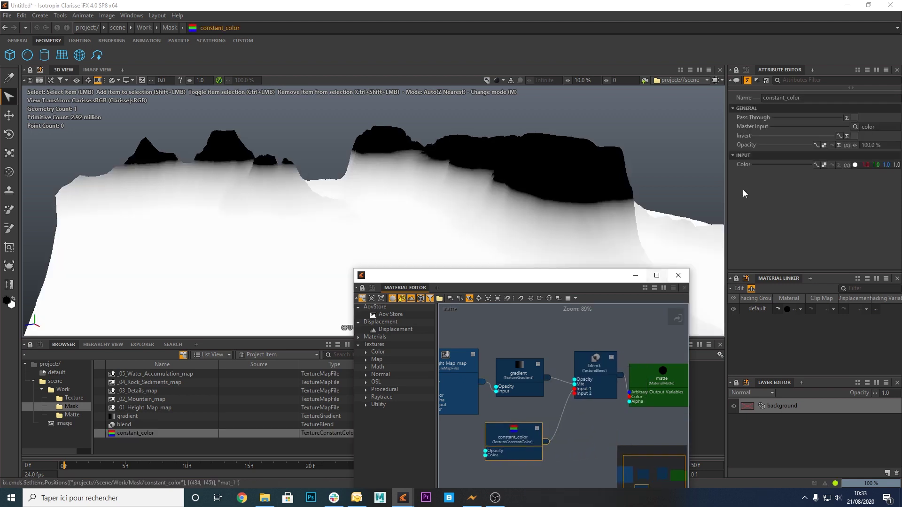
# - Set the constant colour to a dark teal green of about 0.08, 0.23, 0.18
pyautogui.click(855, 165)
pyautogui.click(397, 197)
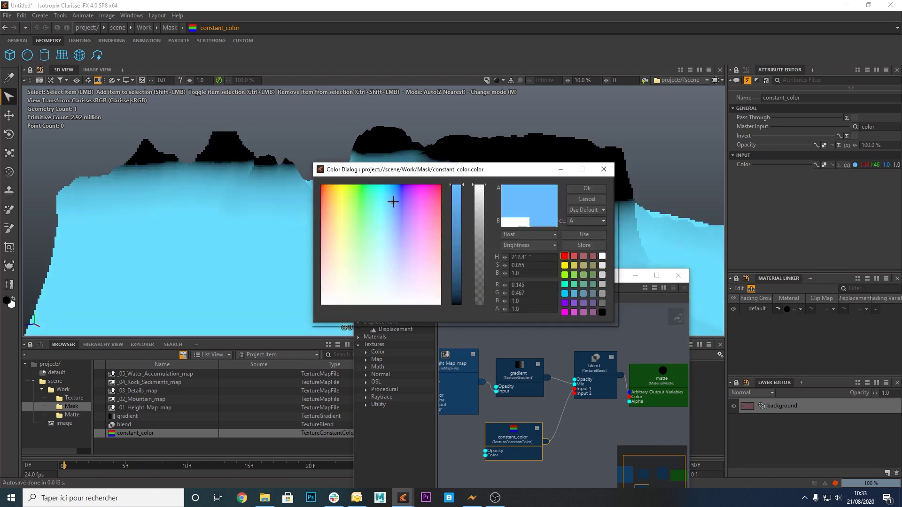
pyautogui.click(341, 228)
pyautogui.click(367, 229)
pyautogui.click(456, 280)
pyautogui.click(586, 188)
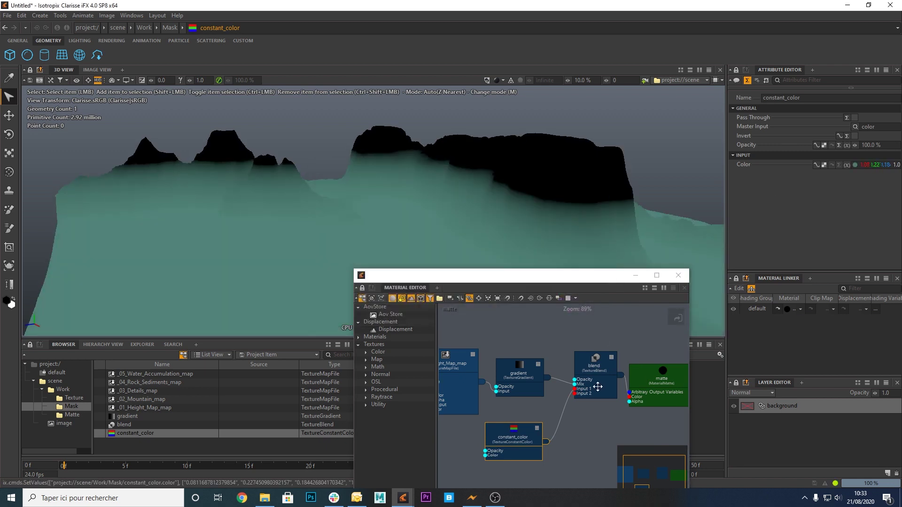
# - Move the black key of the height map's gradient to about 0.13 on the output ramp
pyautogui.click(601, 381)
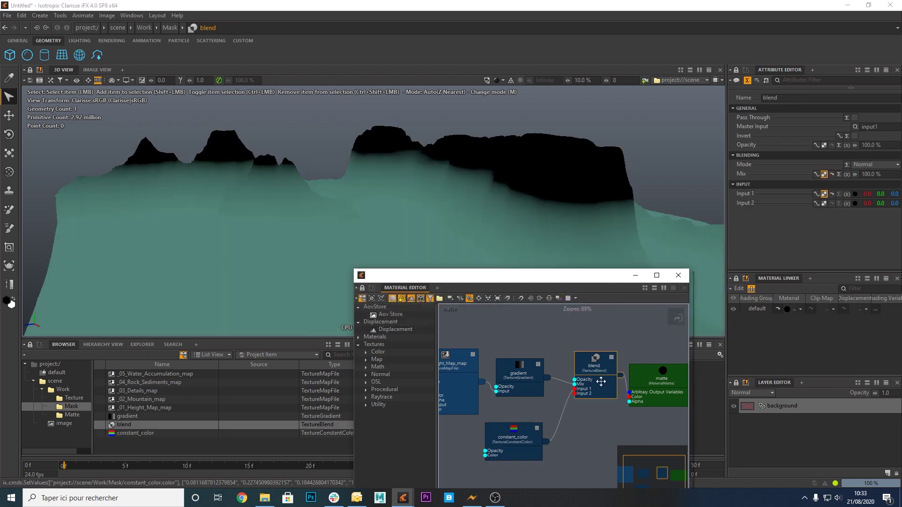
pyautogui.click(508, 381)
pyautogui.moveTo(788, 219); pyautogui.dragTo(761, 219)
pyautogui.doubleClick(760, 219)
pyautogui.press('Escape')
# - Space out the height map, gradient, constant colour and blend nodes in the material graph
pyautogui.scroll(-2, 592, 393)
pyautogui.moveTo(496, 391); pyautogui.dragTo(457, 397)
pyautogui.moveTo(548, 393); pyautogui.dragTo(517, 393)
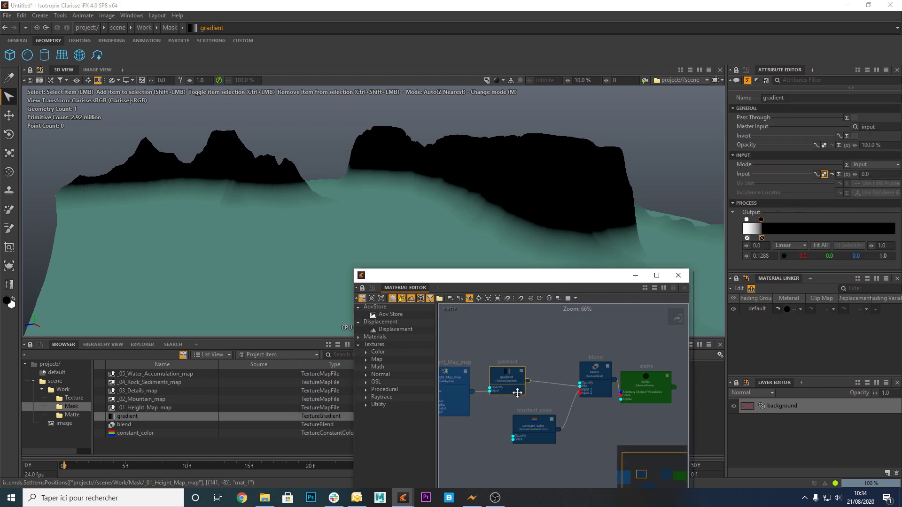
pyautogui.moveTo(538, 434); pyautogui.dragTo(528, 435)
pyautogui.moveTo(599, 384); pyautogui.dragTo(581, 396)
# - Add _02_Mountain_map to the graph above the height map, connect it to the matte's Color and enlarge the Material Editor window
pyautogui.moveTo(519, 380); pyautogui.dragTo(567, 391, button='middle')
pyautogui.moveTo(127, 401); pyautogui.dragTo(480, 319)
pyautogui.moveTo(518, 331); pyautogui.dragTo(495, 382, button='middle')
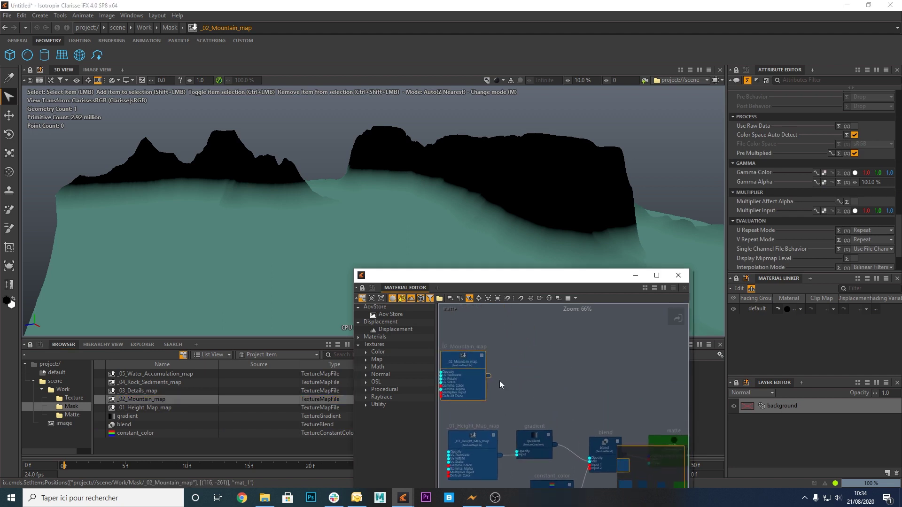
pyautogui.moveTo(598, 383); pyautogui.dragTo(549, 354, button='middle')
pyautogui.scroll(-1, 549, 354)
pyautogui.moveTo(450, 347); pyautogui.dragTo(598, 437)
pyautogui.moveTo(571, 277); pyautogui.dragTo(622, 225)
pyautogui.moveTo(405, 218); pyautogui.dragTo(320, 156)
pyautogui.moveTo(431, 243); pyautogui.dragTo(521, 280, button='middle')
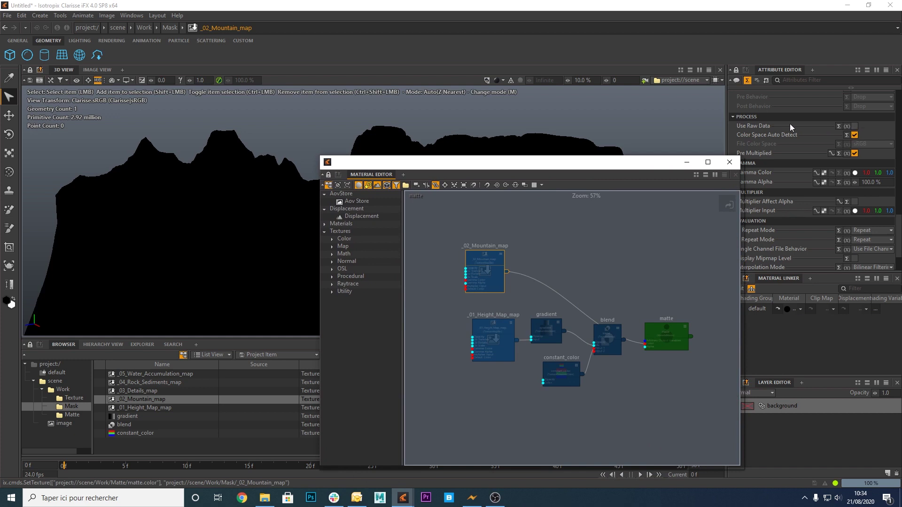
# - Enable Use Raw Data for the mountain map and change its Single Channel File Behavior
pyautogui.click(854, 126)
pyautogui.click(853, 249)
pyautogui.click(840, 269)
# - Add a Gradient texture and insert it between the mountain map and the matte's Color input
pyautogui.moveTo(528, 165); pyautogui.dragTo(548, 166)
pyautogui.moveTo(510, 264); pyautogui.dragTo(478, 254)
pyautogui.press('Tab')
pyautogui.write('grad')
pyautogui.press('Return')
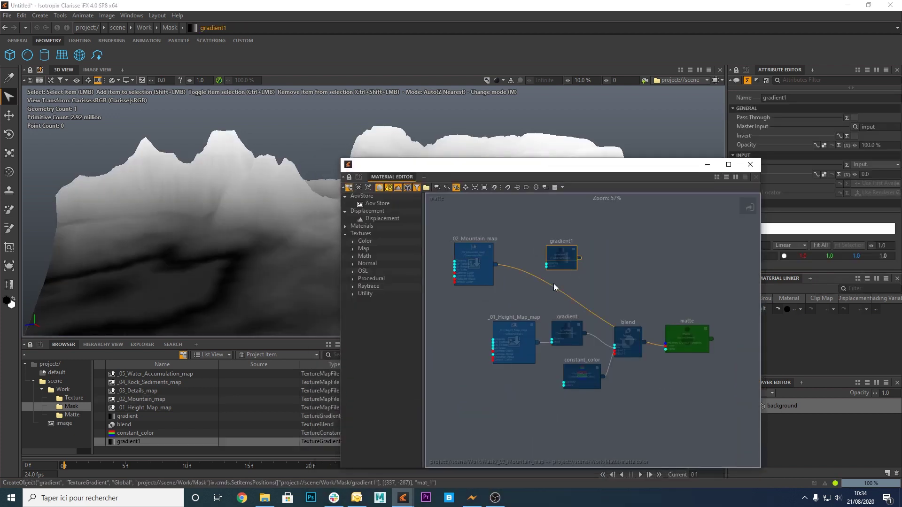
pyautogui.moveTo(565, 261)
pyautogui.mouseDown()
pyautogui.moveTo(539, 280)
pyautogui.moveTo(547, 264)
pyautogui.mouseUp()
pyautogui.click(688, 196)
pyautogui.click(547, 262)
pyautogui.moveTo(619, 169); pyautogui.dragTo(575, 197)
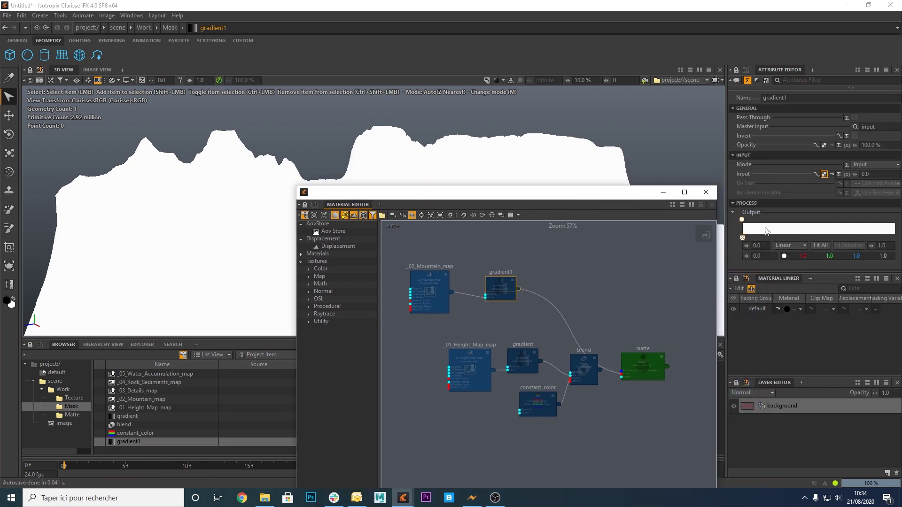
# - Add a black key at about 0.28 on the output ramp of the mountain map's gradient
pyautogui.doubleClick(783, 229)
pyautogui.moveTo(455, 206); pyautogui.dragTo(455, 305)
pyautogui.click(584, 190)
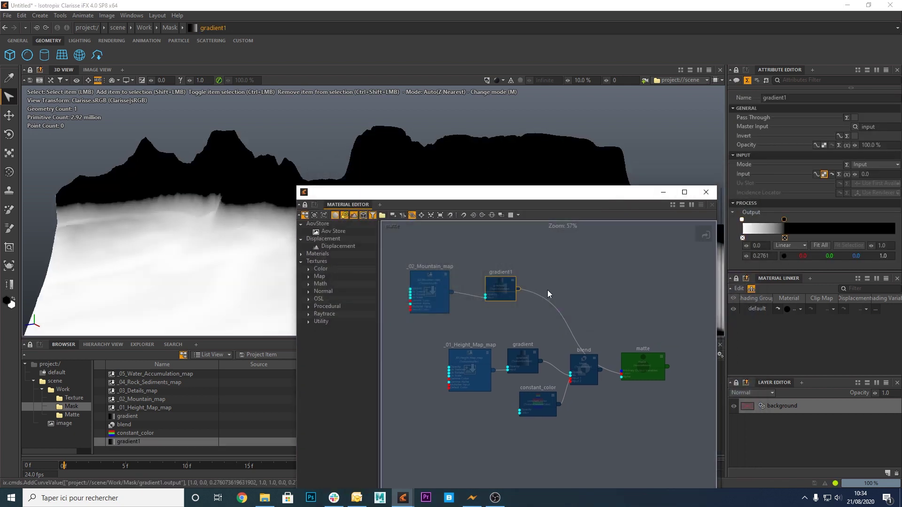
# - Add a second Blend texture, drive its Mix with the mountain gradient and connect its output to the matte's Color
pyautogui.rightClick(566, 261)
pyautogui.click(591, 264)
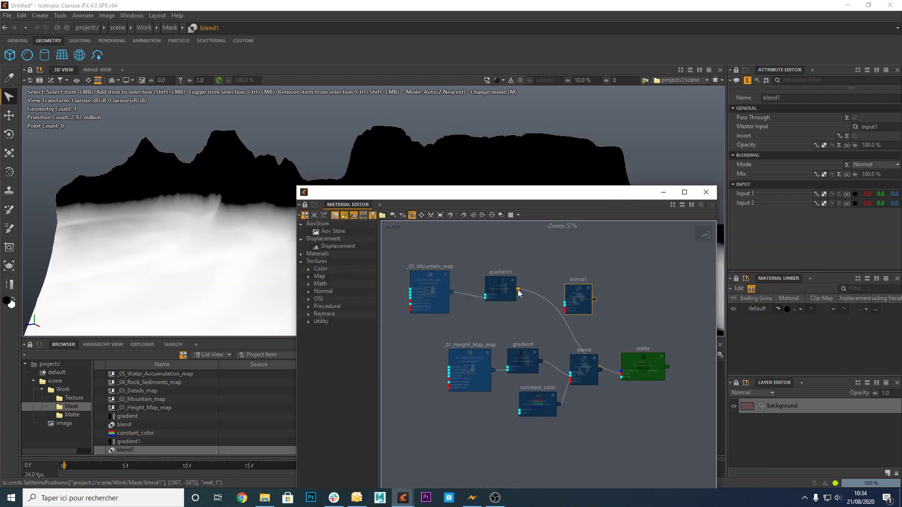
pyautogui.moveTo(518, 290); pyautogui.dragTo(569, 323)
pyautogui.moveTo(614, 309); pyautogui.dragTo(627, 388)
pyautogui.moveTo(573, 305); pyautogui.dragTo(566, 290)
# - Add a second Constant Color texture below the mountain gradient and connect it to Input 1 of the mountain blend
pyautogui.click(534, 322)
pyautogui.press('Tab')
pyautogui.write('cons')
pyautogui.press('Down')
pyautogui.press('Down')
pyautogui.press('Return')
pyautogui.moveTo(540, 327); pyautogui.dragTo(508, 315)
pyautogui.moveTo(541, 323); pyautogui.dragTo(558, 294)
# - Set the mountain branch's constant colour to a dark purple
pyautogui.click(855, 165)
pyautogui.click(413, 213)
pyautogui.click(458, 277)
pyautogui.click(590, 189)
# - Rearrange the graph, moving the matte away from the blends and separating the mountain branch from the height branch
pyautogui.moveTo(629, 369); pyautogui.dragTo(686, 316)
pyautogui.moveTo(572, 284); pyautogui.dragTo(591, 296)
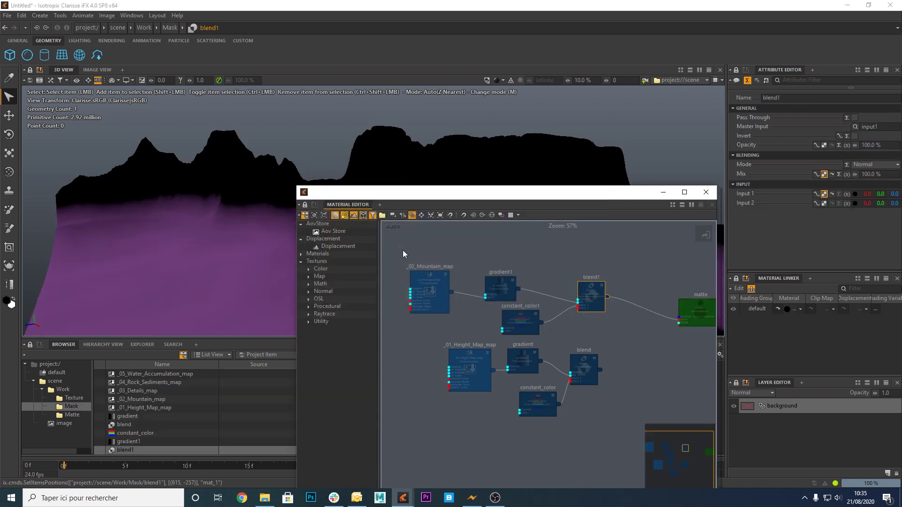
pyautogui.moveTo(417, 263); pyautogui.dragTo(524, 298)
pyautogui.click(551, 327)
pyautogui.moveTo(477, 357); pyautogui.dragTo(438, 358)
pyautogui.moveTo(501, 258); pyautogui.dragTo(535, 256)
pyautogui.moveTo(528, 295); pyautogui.dragTo(491, 298)
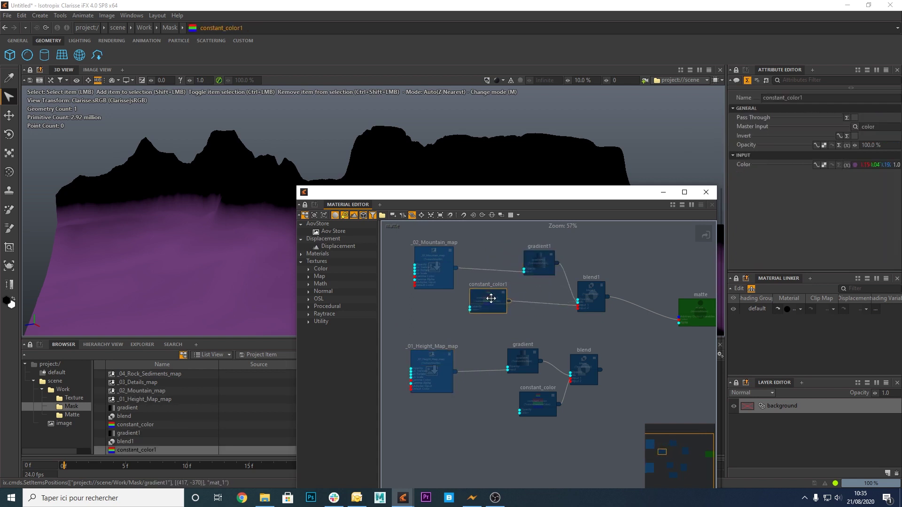
pyautogui.moveTo(516, 368); pyautogui.dragTo(528, 368)
pyautogui.moveTo(536, 402); pyautogui.dragTo(491, 402)
# - Add a third Blend texture combining the mountain blend as Input 1 and the height blend as Input 2, feeding the matte's Color
pyautogui.moveTo(627, 344); pyautogui.dragTo(523, 348, button='middle')
pyautogui.scroll(2, 522, 347)
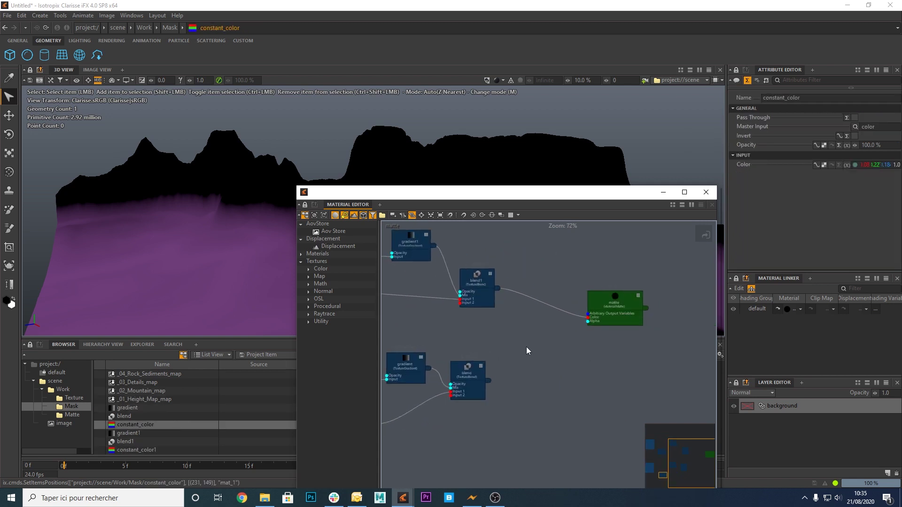
pyautogui.click(523, 348)
pyautogui.press('Tab')
pyautogui.write('blend')
pyautogui.press('Down')
pyautogui.press('Down')
pyautogui.press('Return')
pyautogui.moveTo(508, 302); pyautogui.dragTo(529, 323)
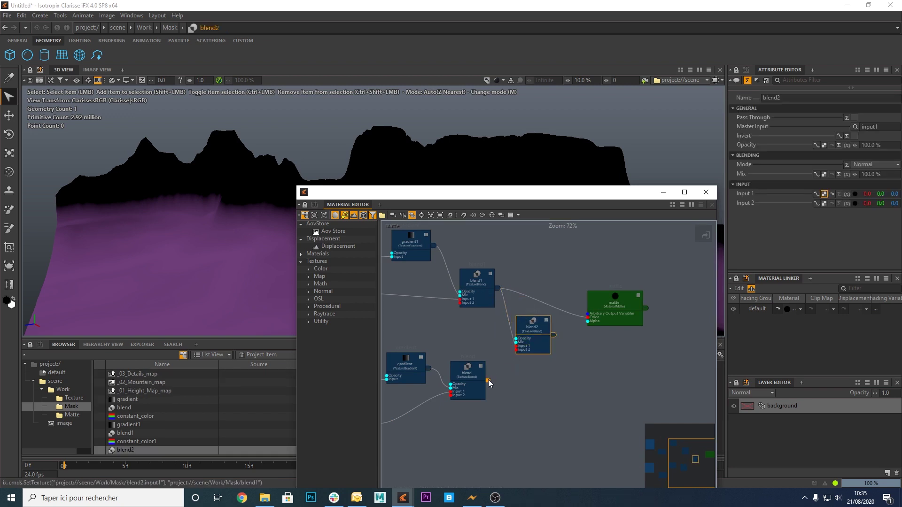
pyautogui.moveTo(489, 383); pyautogui.dragTo(518, 365)
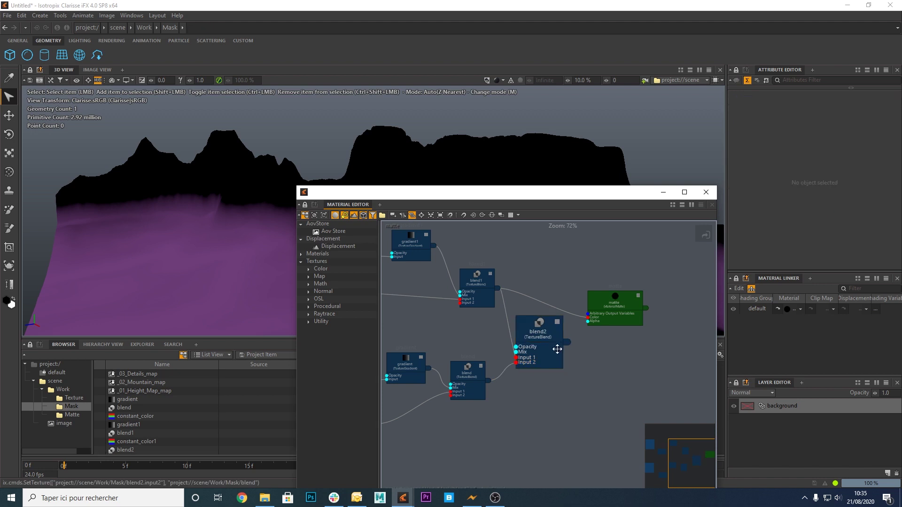
pyautogui.moveTo(567, 342); pyautogui.dragTo(594, 332)
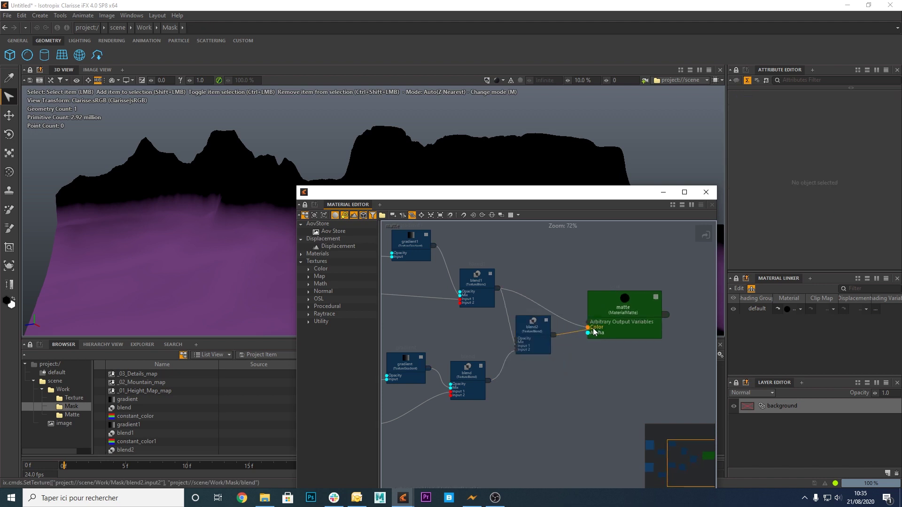
# - Set the blending mode of the combining blend to Add
pyautogui.click(550, 335)
pyautogui.click(858, 164)
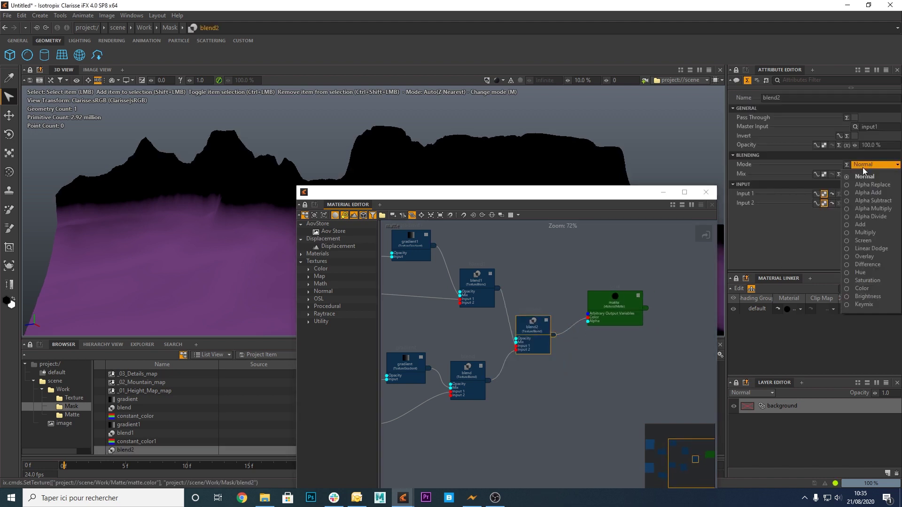
pyautogui.click(863, 224)
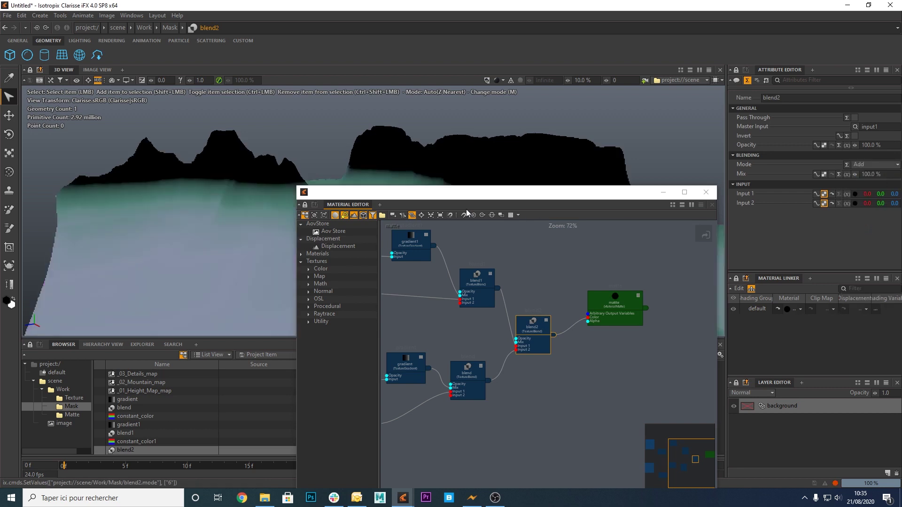
# - Adjust the keys on the mask gradients' output ramps so purple colours the peaks and teal colours the lower terrain
pyautogui.moveTo(473, 193); pyautogui.dragTo(612, 301)
pyautogui.click(544, 198)
pyautogui.moveTo(744, 219); pyautogui.dragTo(827, 221)
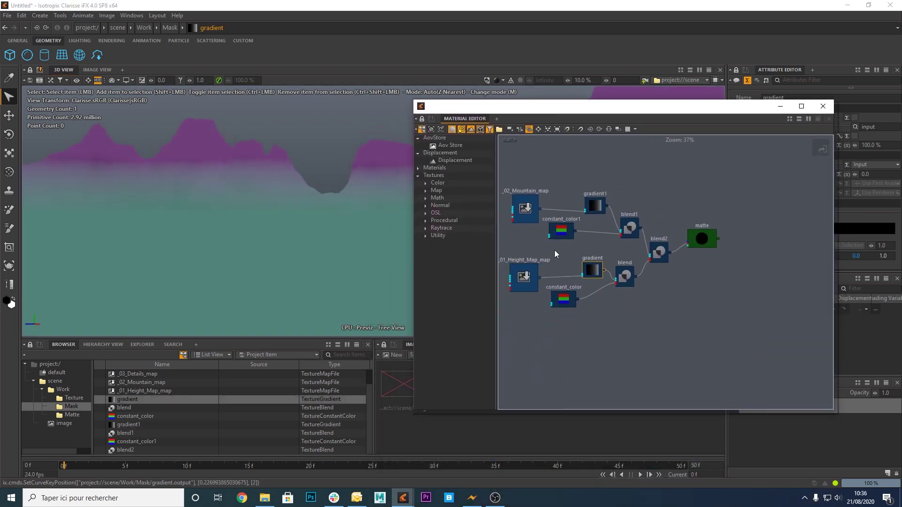
pyautogui.moveTo(554, 249); pyautogui.dragTo(588, 275, button='middle')
pyautogui.moveTo(592, 110)
pyautogui.mouseDown()
pyautogui.moveTo(493, 365)
pyautogui.moveTo(593, 136)
pyautogui.moveTo(585, 116)
pyautogui.mouseUp()
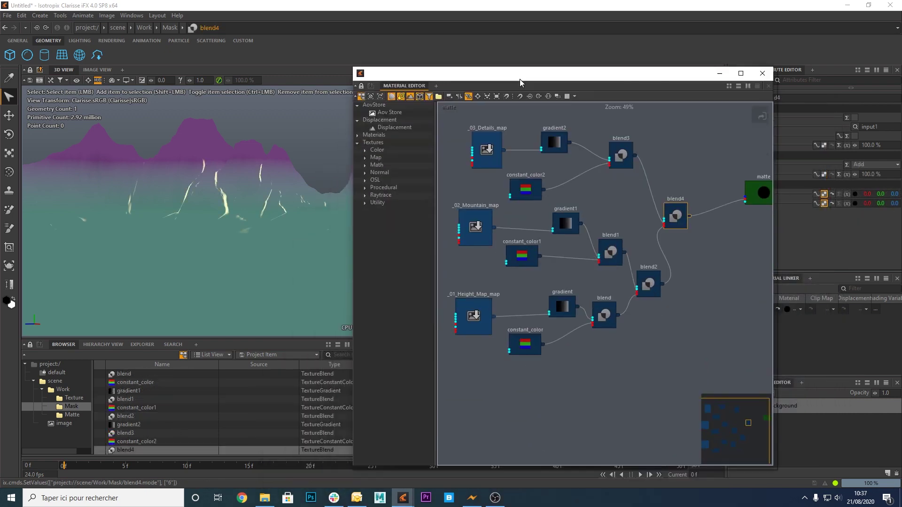
pyautogui.moveTo(519, 83); pyautogui.dragTo(526, 94)
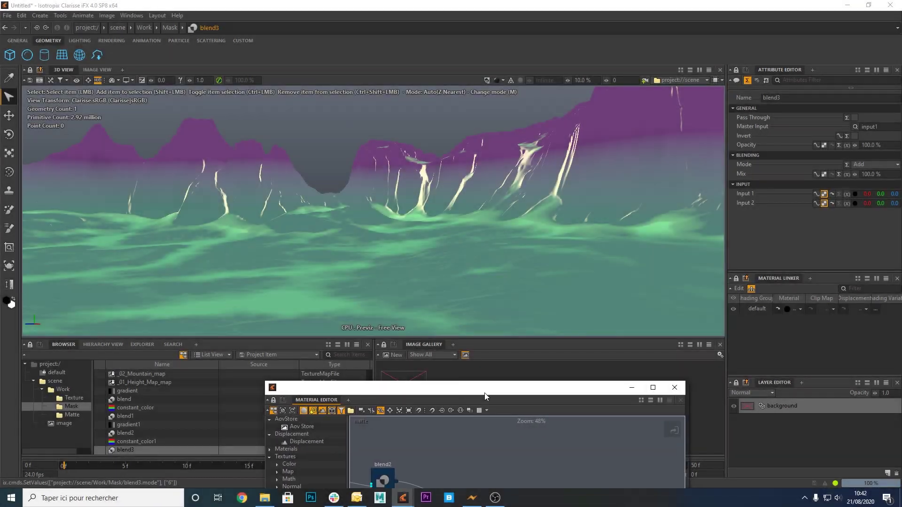
# - Tidy the finished material graph, spacing out the water accumulation, rock sediments and details branches and their combining blends
pyautogui.moveTo(464, 399); pyautogui.dragTo(577, 65)
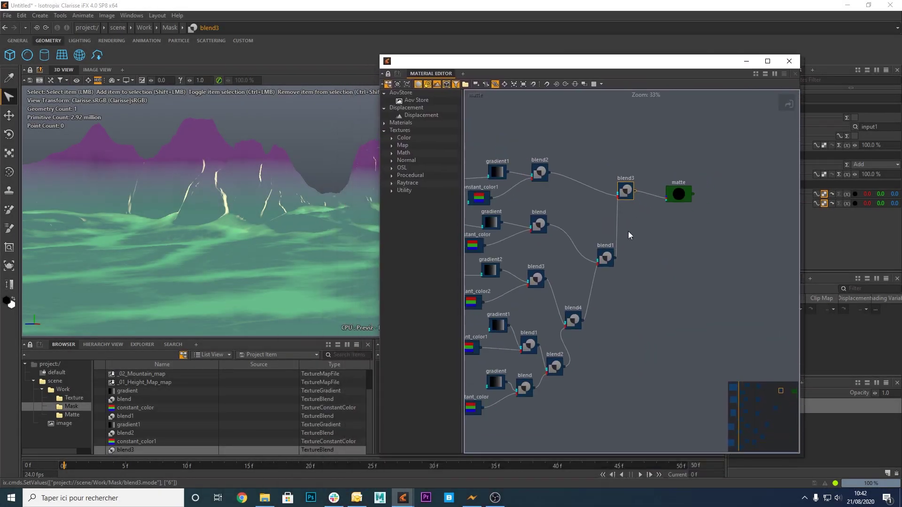
pyautogui.moveTo(619, 236); pyautogui.dragTo(697, 229, button='middle')
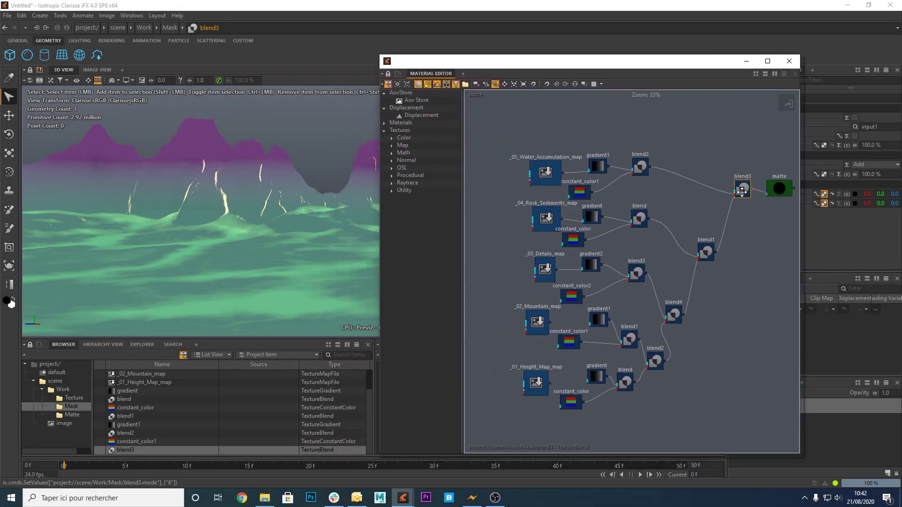
pyautogui.moveTo(645, 186); pyautogui.dragTo(646, 207, button='middle')
pyautogui.moveTo(509, 151); pyautogui.dragTo(644, 222)
pyautogui.moveTo(640, 186); pyautogui.dragTo(630, 139)
pyautogui.moveTo(528, 200); pyautogui.dragTo(677, 272)
pyautogui.moveTo(639, 238); pyautogui.dragTo(619, 204)
pyautogui.moveTo(708, 272); pyautogui.dragTo(701, 241)
pyautogui.moveTo(520, 259); pyautogui.dragTo(619, 275)
pyautogui.click(682, 297)
pyautogui.scroll(-3, 691, 305)
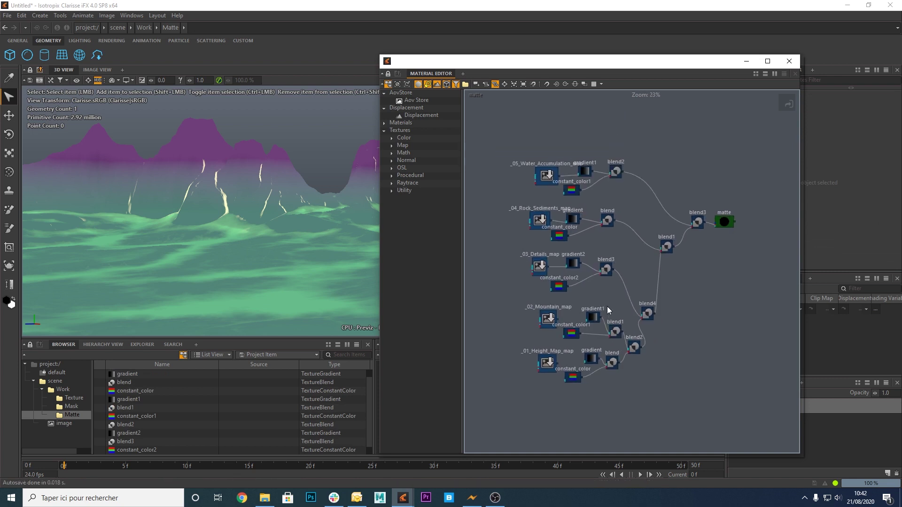
# - Import the herbe forme, herbe mousse, secondeterre, terreclair and thelastterre JPG images from the texture folder into the Texture context
pyautogui.click(70, 398)
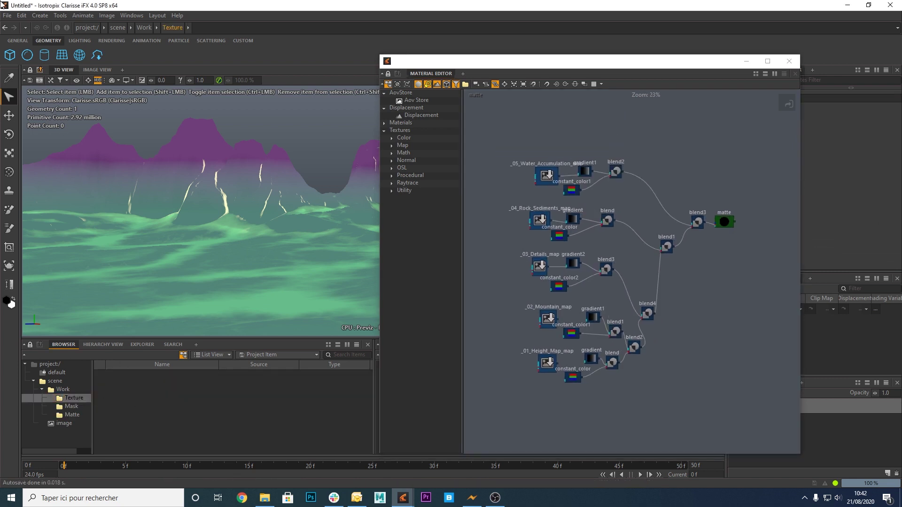
pyautogui.click(7, 15)
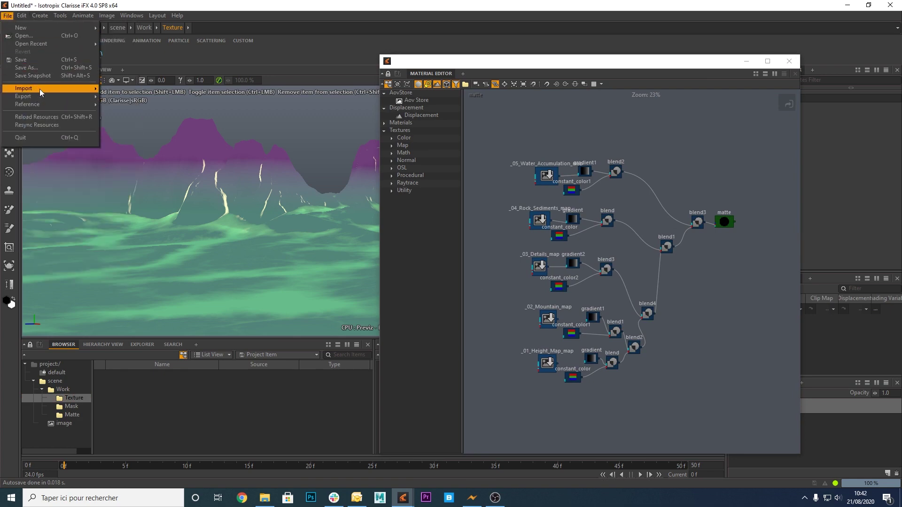
pyautogui.moveTo(40, 89)
pyautogui.moveTo(127, 115)
pyautogui.click(183, 116)
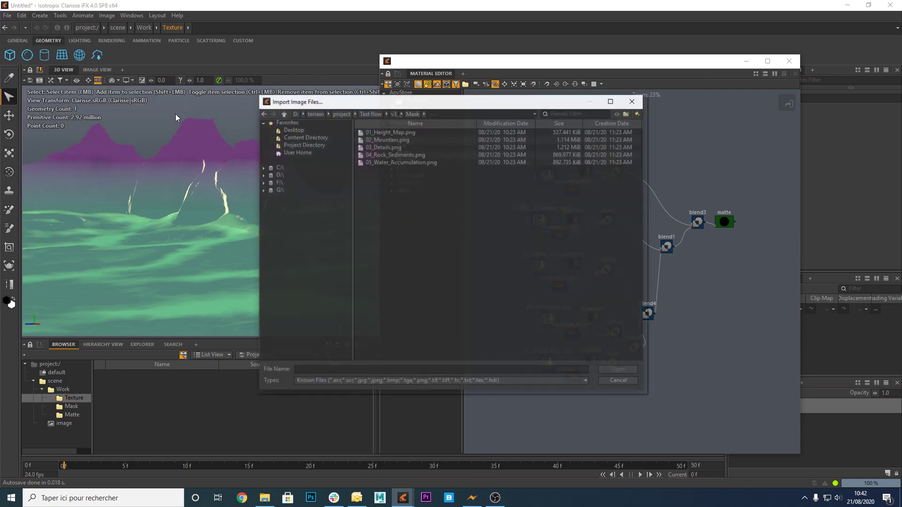
pyautogui.doubleClick(374, 154)
pyautogui.click(376, 139)
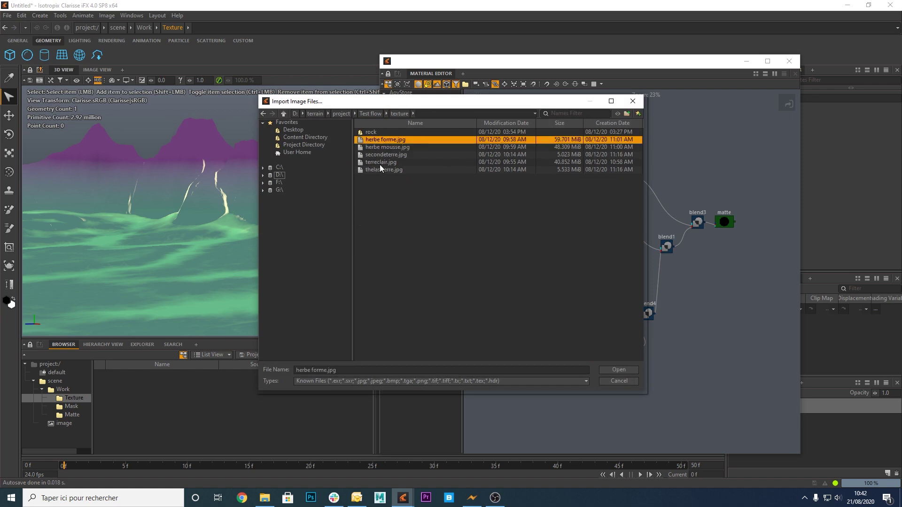
pyautogui.keyDown('shift'); pyautogui.click(383, 169); pyautogui.keyUp('shift')
pyautogui.click(619, 370)
# - Replace the water accumulation branch's constant colour with herbe_forme_map, feeding it into Input 1 of that branch's blend
pyautogui.click(139, 374)
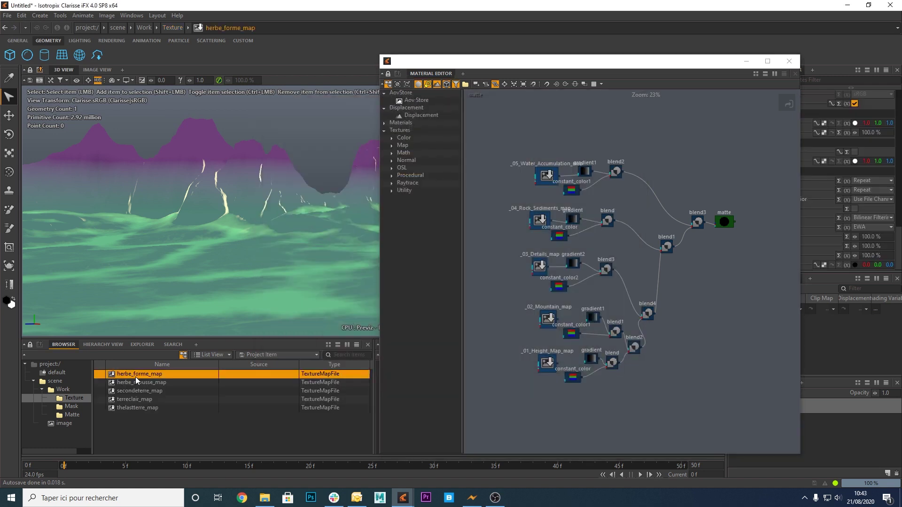
pyautogui.moveTo(508, 198); pyautogui.dragTo(504, 193)
pyautogui.scroll(3, 511, 185)
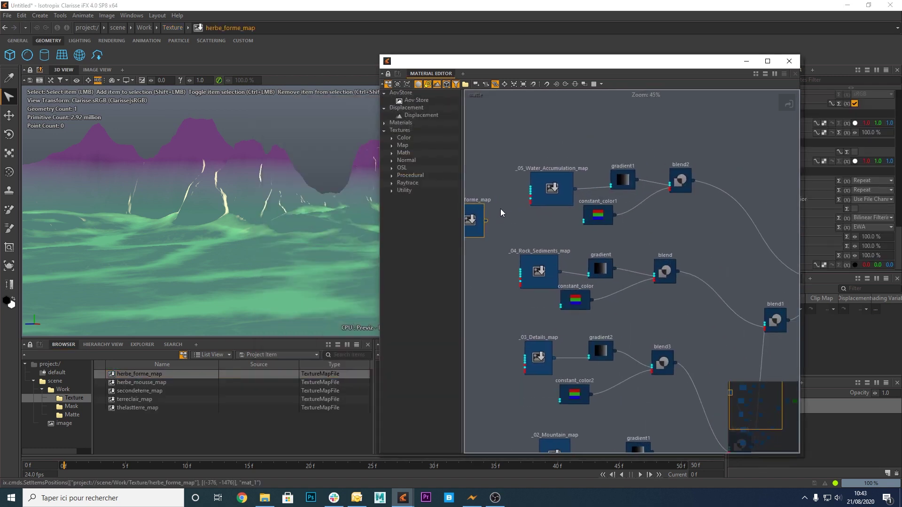
pyautogui.moveTo(486, 223); pyautogui.dragTo(678, 212)
pyautogui.click(603, 215)
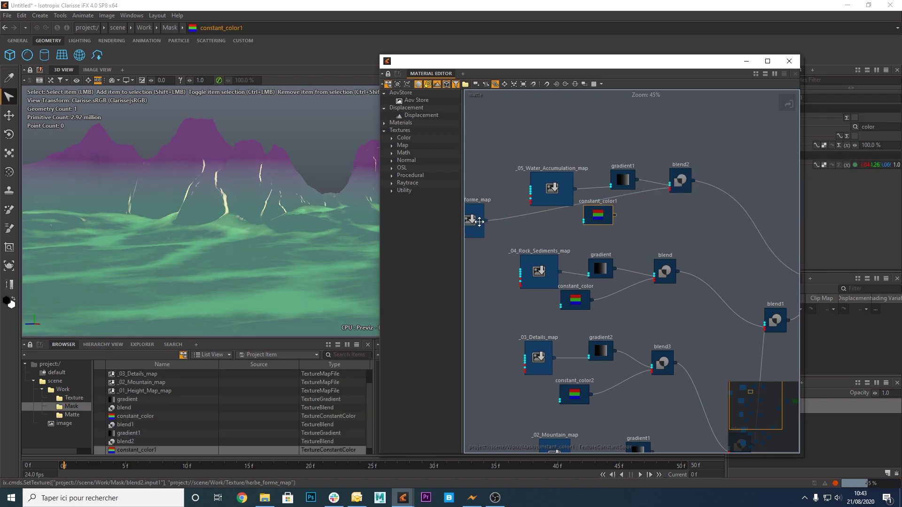
pyautogui.press('Delete')
pyautogui.moveTo(479, 222); pyautogui.dragTo(630, 222)
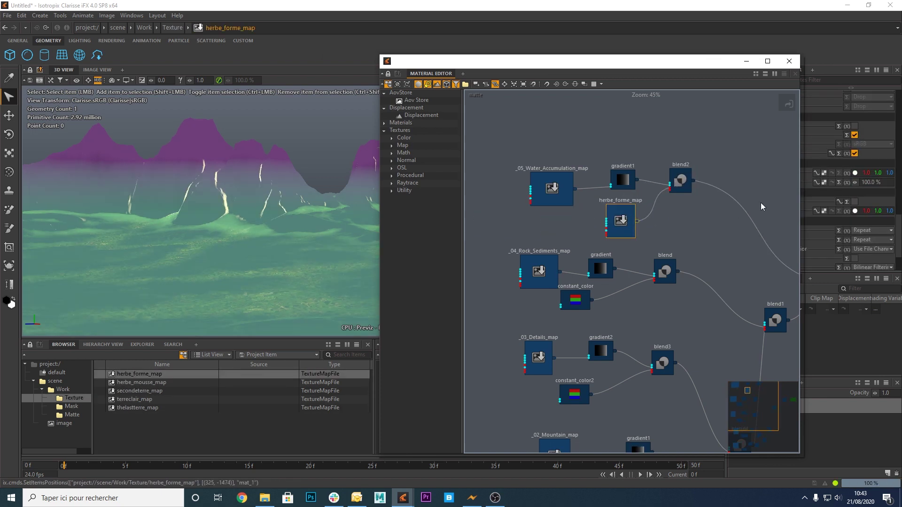
# - Set the UV scale of herbe_forme_map to 0.05 on all three axes
pyautogui.scroll(2, 637, 210)
pyautogui.click(632, 207)
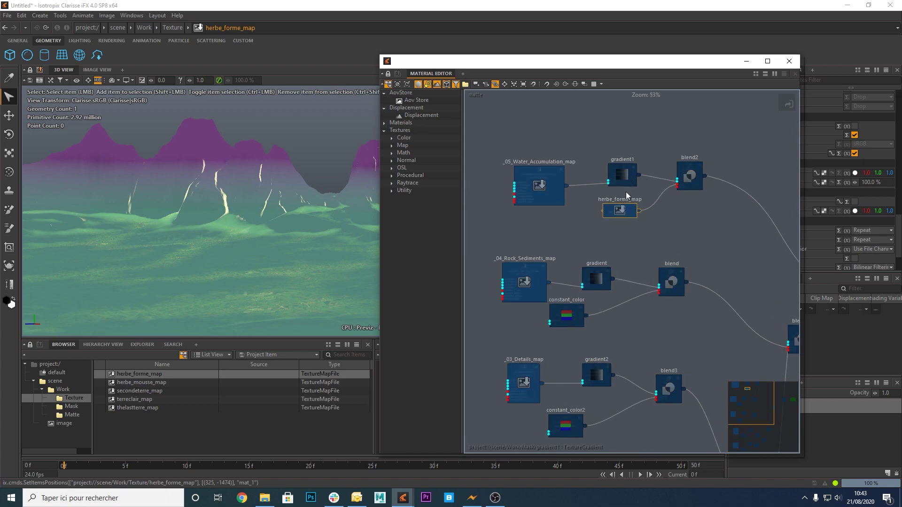
pyautogui.moveTo(698, 72); pyautogui.dragTo(559, 382)
pyautogui.scroll(-5, 819, 190)
pyautogui.scroll(5, 820, 192)
pyautogui.scroll(-5, 839, 193)
pyautogui.moveTo(885, 152); pyautogui.dragTo(799, 145)
pyautogui.write('0.05')
pyautogui.press('Tab')
pyautogui.write('0.05')
pyautogui.press('Tab')
pyautogui.write('0.05')
pyautogui.press('Tab')
# - Replace the rock sediments branch's constant colour with herbe_mousse_map as the blend's Input 1
pyautogui.moveTo(456, 371); pyautogui.dragTo(555, 105)
pyautogui.click(474, 379)
pyautogui.moveTo(474, 378); pyautogui.dragTo(452, 355)
pyautogui.moveTo(483, 364); pyautogui.dragTo(621, 350)
pyautogui.click(534, 361)
pyautogui.press('Delete')
pyautogui.moveTo(478, 355); pyautogui.dragTo(560, 353)
# - Set the UV scale of herbe_mousse_map to 0.05 on all three axes
pyautogui.click(566, 347)
pyautogui.moveTo(879, 151); pyautogui.dragTo(845, 153)
pyautogui.write('0.05')
pyautogui.press('Tab')
pyautogui.write('0.05')
pyautogui.press('Tab')
pyautogui.write('0.05')
pyautogui.press('Tab')
# - Replace the details branch's constant colour with terreclair_map as the blend's Input 1
pyautogui.moveTo(584, 373); pyautogui.dragTo(591, 284, button='middle')
pyautogui.click(539, 375)
pyautogui.moveTo(488, 384); pyautogui.dragTo(511, 380, button='middle')
pyautogui.click(56, 398)
pyautogui.click(126, 392)
pyautogui.moveTo(131, 400); pyautogui.dragTo(484, 374)
pyautogui.moveTo(500, 375); pyautogui.dragTo(650, 366)
pyautogui.click(569, 372)
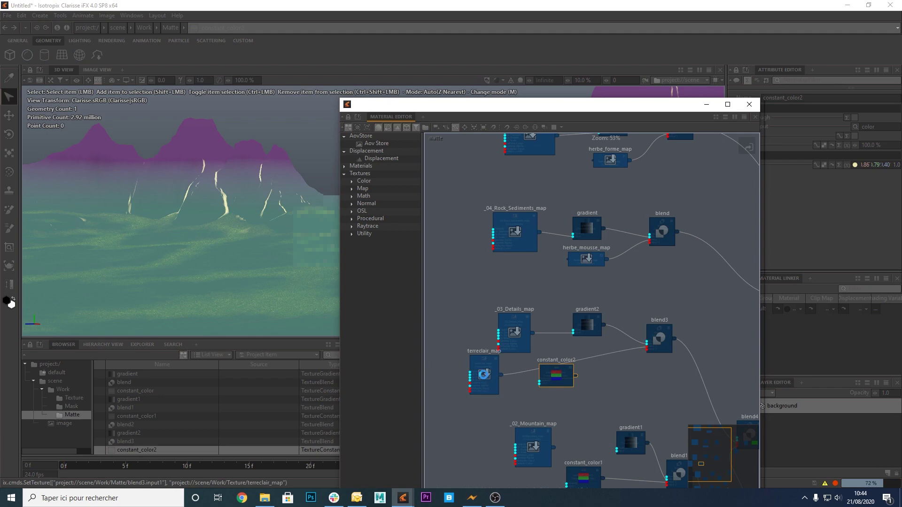
pyautogui.press('Delete')
pyautogui.moveTo(484, 375); pyautogui.dragTo(590, 357)
# - Set the UV scale of terreclair_map to 0.1 on all three axes
pyautogui.write('0.0')
pyautogui.press('BackSpace')
pyautogui.write('1')
pyautogui.press('Tab')
pyautogui.write('0.1')
pyautogui.press('Tab')
pyautogui.write('0.1')
# - Replace the mountain branch's constant colour with thelastterre_map, connected to that branch's blend
pyautogui.moveTo(606, 403); pyautogui.dragTo(592, 254, button='middle')
pyautogui.moveTo(137, 408); pyautogui.dragTo(465, 326)
pyautogui.moveTo(492, 341); pyautogui.dragTo(657, 353)
pyautogui.click(568, 337)
pyautogui.press('Delete')
pyautogui.moveTo(474, 333); pyautogui.dragTo(578, 329)
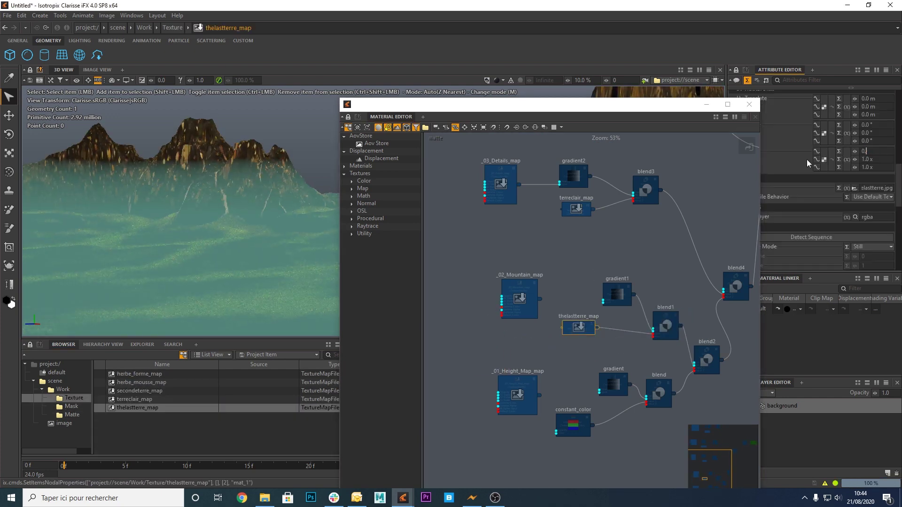
# - Set the UV scale of thelastterre_map to 0.05 on all three axes
pyautogui.write('0.05')
pyautogui.press('Tab')
pyautogui.write('0.05')
pyautogui.press('Tab')
pyautogui.write('0.05')
pyautogui.press('Tab')
# - Connect secondeterre_map to Input 1 of the height map's blend and set its UV scale to 0.05 on all three axes
pyautogui.moveTo(564, 402); pyautogui.dragTo(564, 345, button='middle')
pyautogui.moveTo(137, 390); pyautogui.dragTo(519, 399)
pyautogui.moveTo(552, 411); pyautogui.dragTo(653, 366)
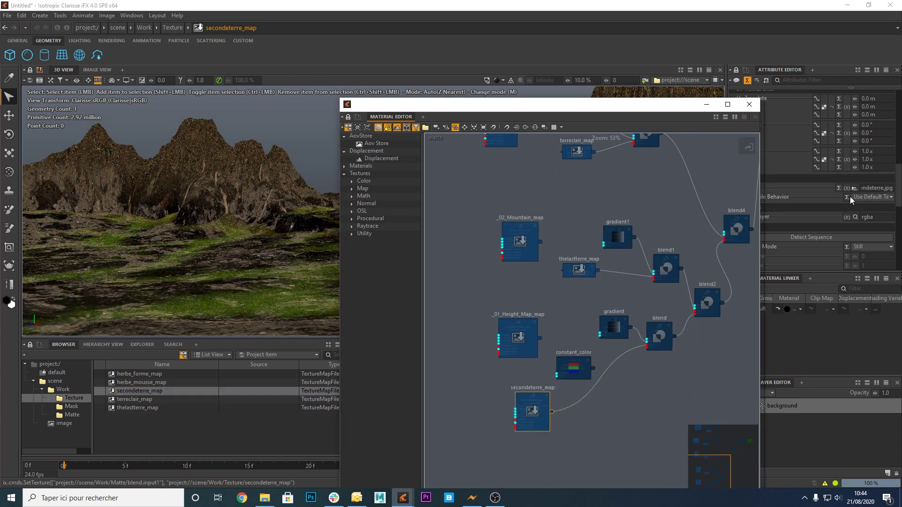
pyautogui.click(868, 151)
pyautogui.write('0.05')
pyautogui.press('Tab')
pyautogui.write('0.05')
pyautogui.press('Tab')
pyautogui.write('0.05')
pyautogui.press('Tab')
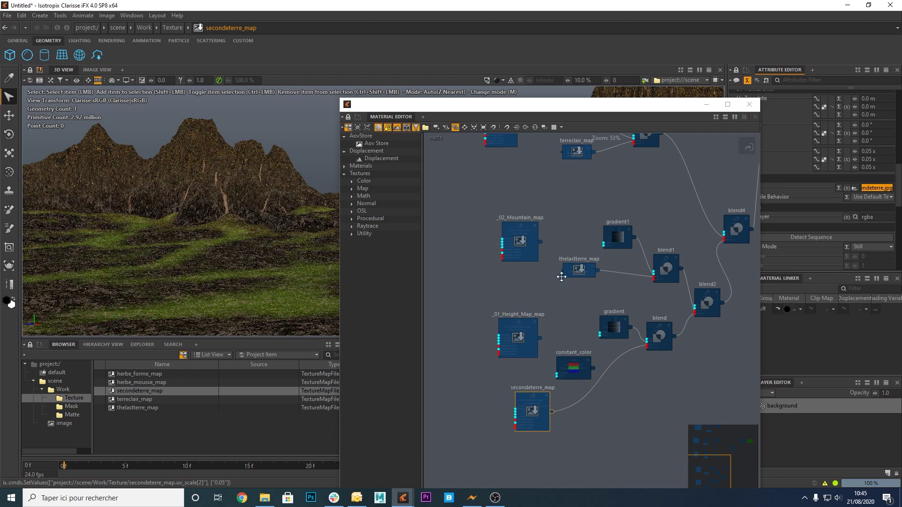
# - Adjust the output ramp keys of the mask gradients, including rock sediments and water accumulation, to rebalance the texture coverage on the terrain
pyautogui.moveTo(561, 278); pyautogui.dragTo(533, 345, button='middle')
pyautogui.moveTo(556, 252); pyautogui.dragTo(516, 326, button='middle')
pyautogui.moveTo(537, 231); pyautogui.dragTo(535, 298, button='middle')
pyautogui.click(489, 216)
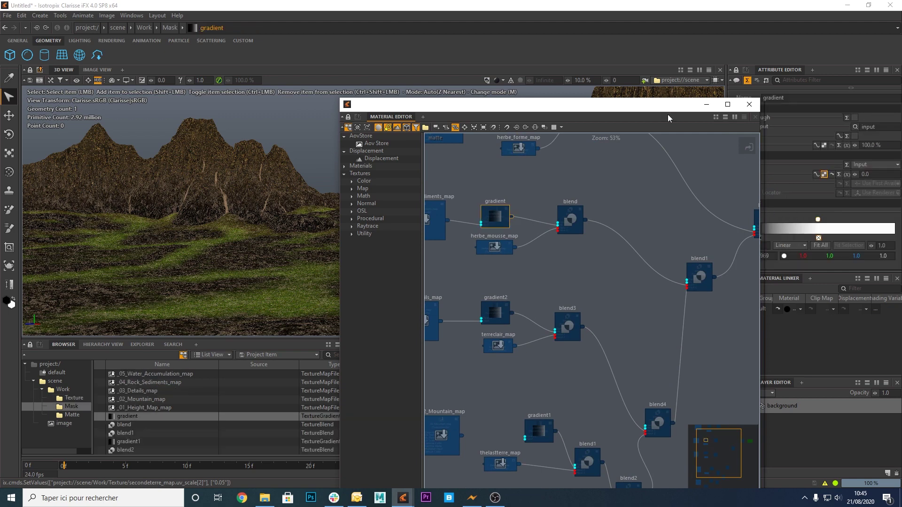
pyautogui.moveTo(667, 110); pyautogui.dragTo(648, 377)
pyautogui.moveTo(823, 229); pyautogui.dragTo(809, 228)
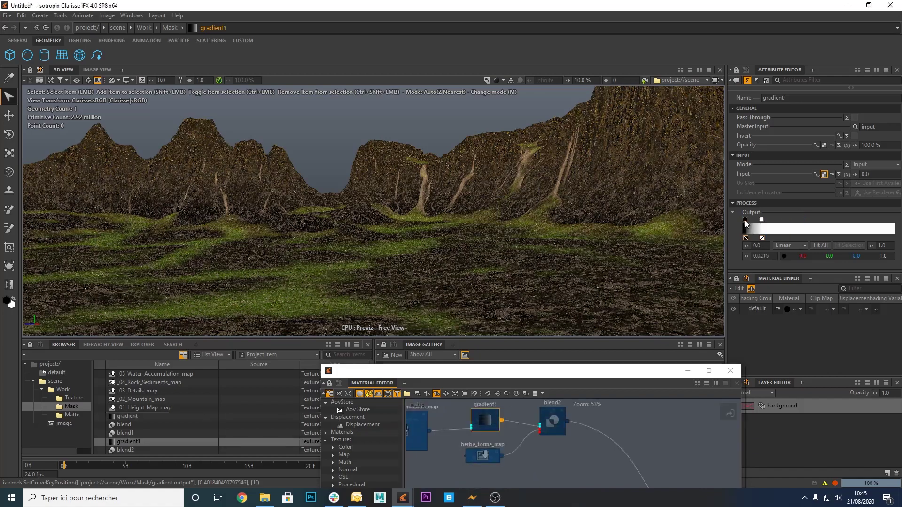
pyautogui.moveTo(745, 220); pyautogui.dragTo(761, 219)
pyautogui.moveTo(500, 447); pyautogui.dragTo(520, 441, button='middle')
pyautogui.click(519, 437)
pyautogui.moveTo(793, 220); pyautogui.dragTo(761, 220)
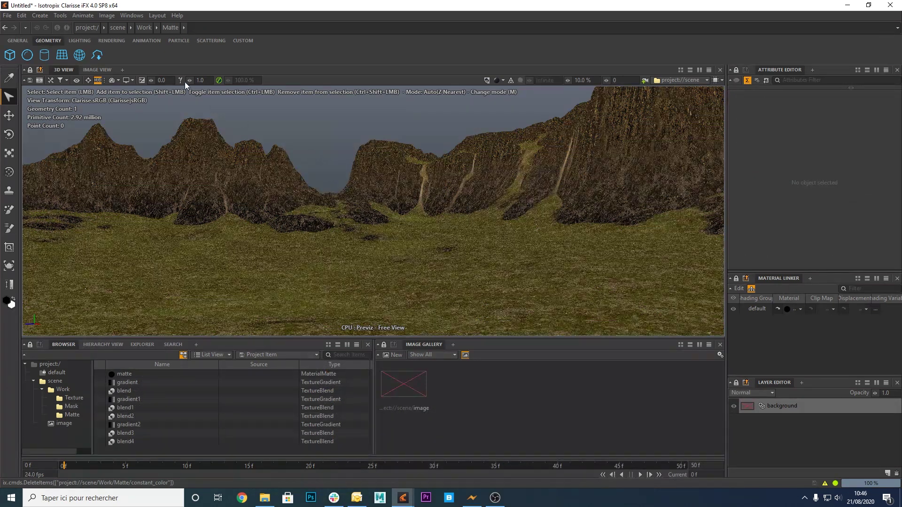
# - Add an image-based light using abandoned_tank_farm_04_2k.hdr and switch the 3D view to Progressive Rendering
pyautogui.click(79, 41)
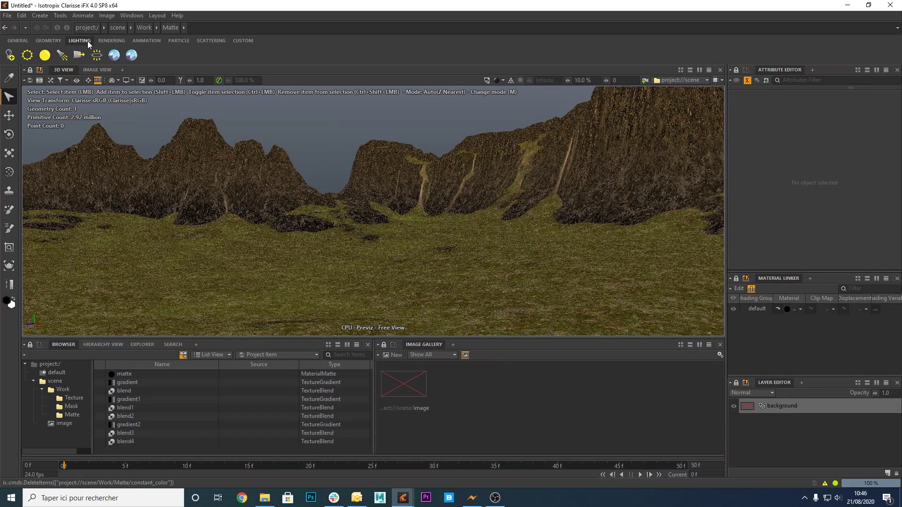
pyautogui.click(131, 55)
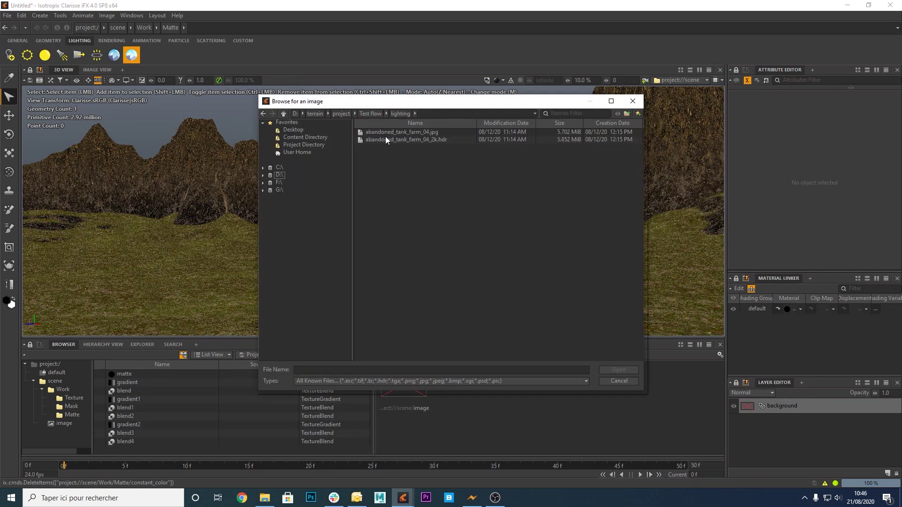
pyautogui.click(388, 139)
pyautogui.click(614, 371)
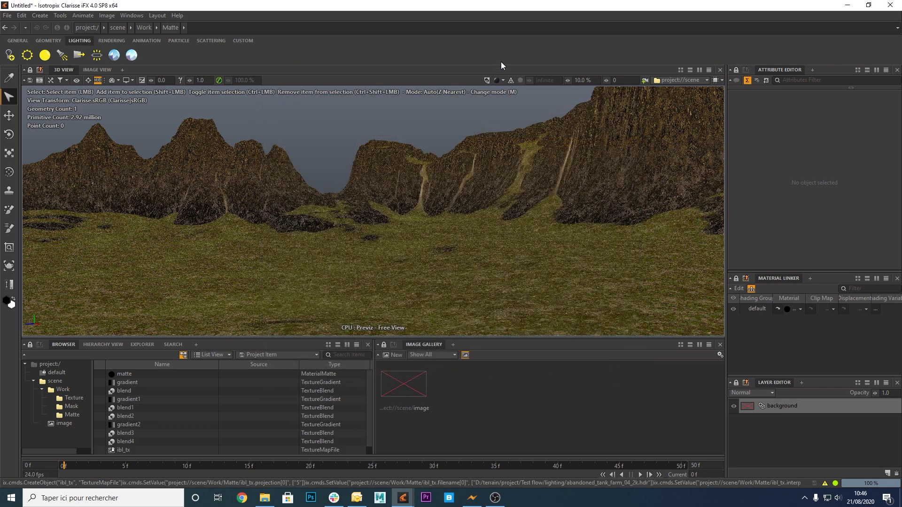
pyautogui.click(501, 80)
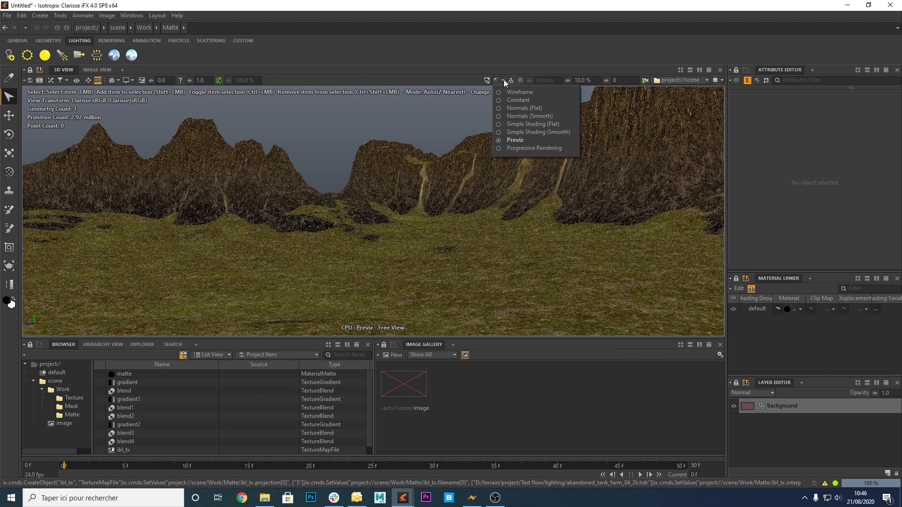
pyautogui.click(521, 147)
# - Add a Physical Standard material to the matte's graph and connect the final blend to its Diffuse Front Color
pyautogui.doubleClick(319, 374)
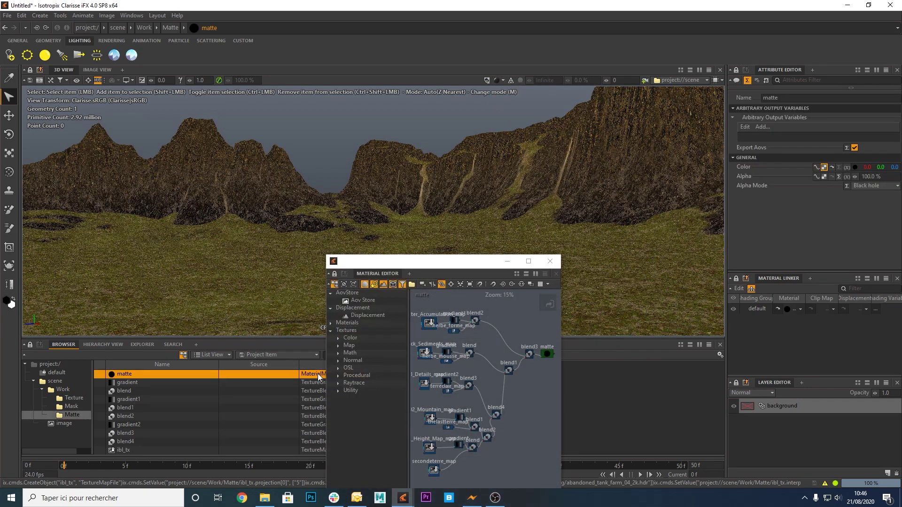
pyautogui.moveTo(467, 264); pyautogui.dragTo(450, 199)
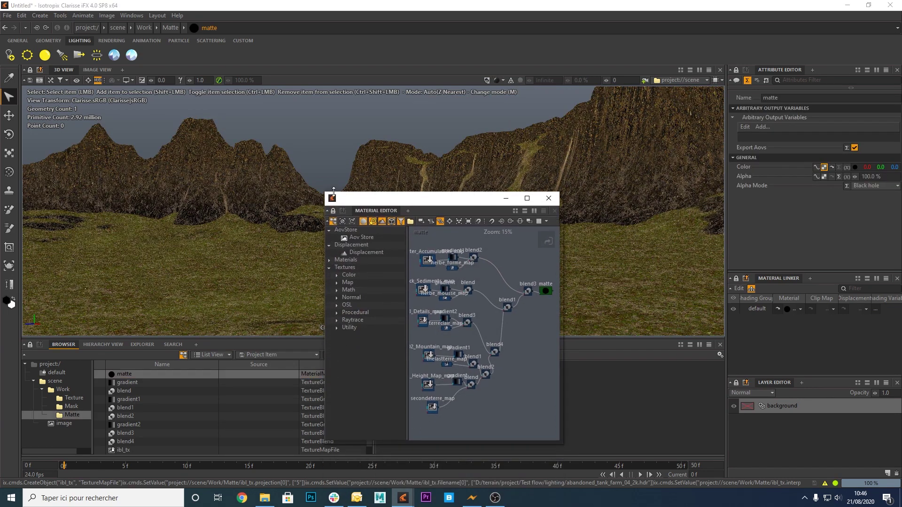
pyautogui.moveTo(332, 190); pyautogui.dragTo(165, 95)
pyautogui.scroll(5, 380, 173)
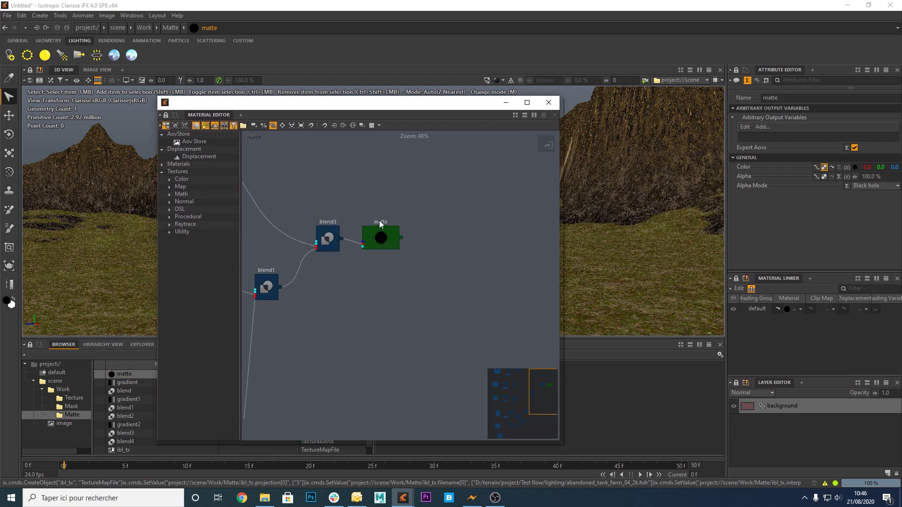
pyautogui.scroll(2, 380, 226)
pyautogui.press('Tab')
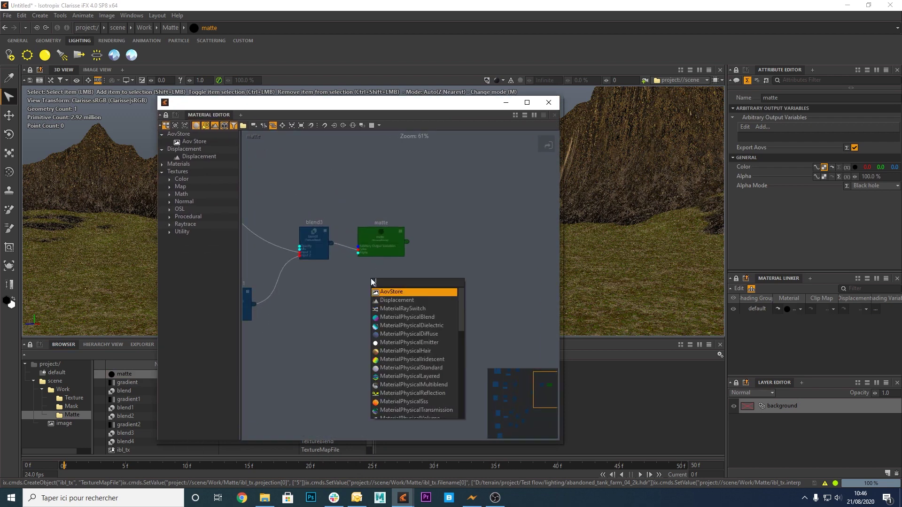
pyautogui.write('tad')
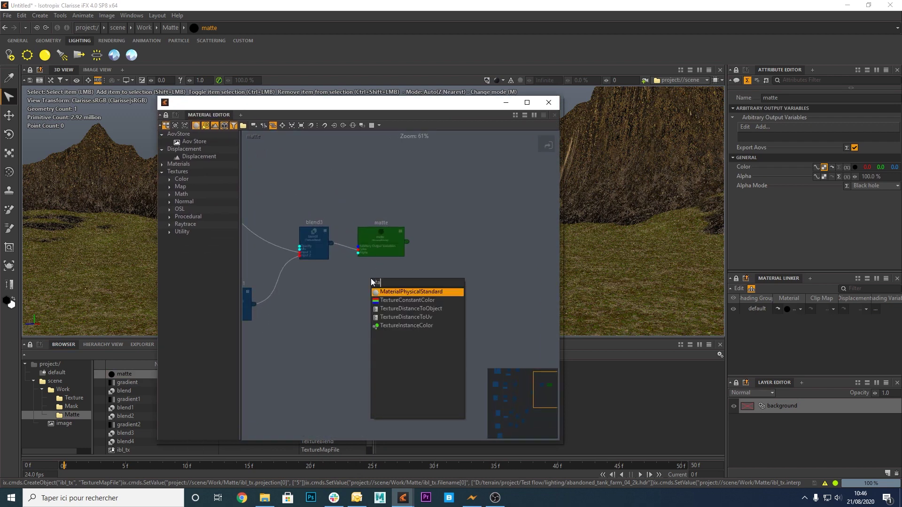
pyautogui.click(426, 293)
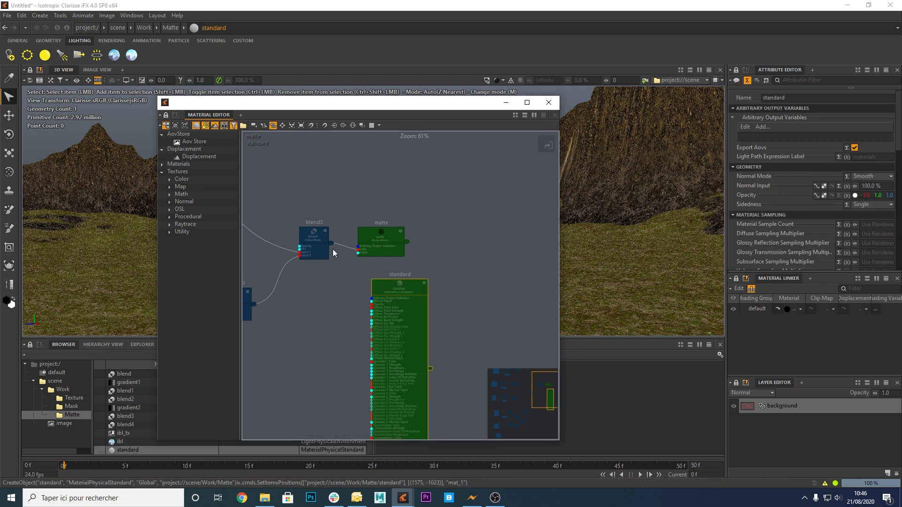
pyautogui.moveTo(332, 245); pyautogui.dragTo(381, 327)
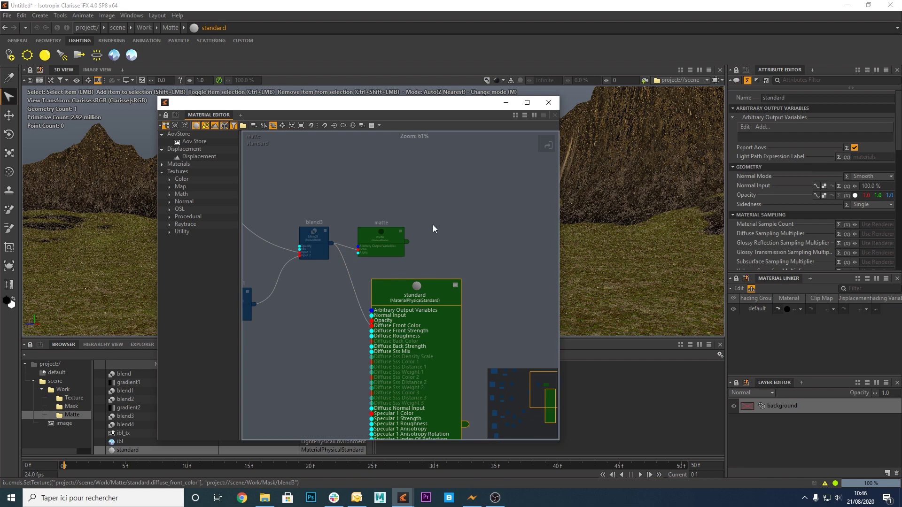
pyautogui.click(549, 102)
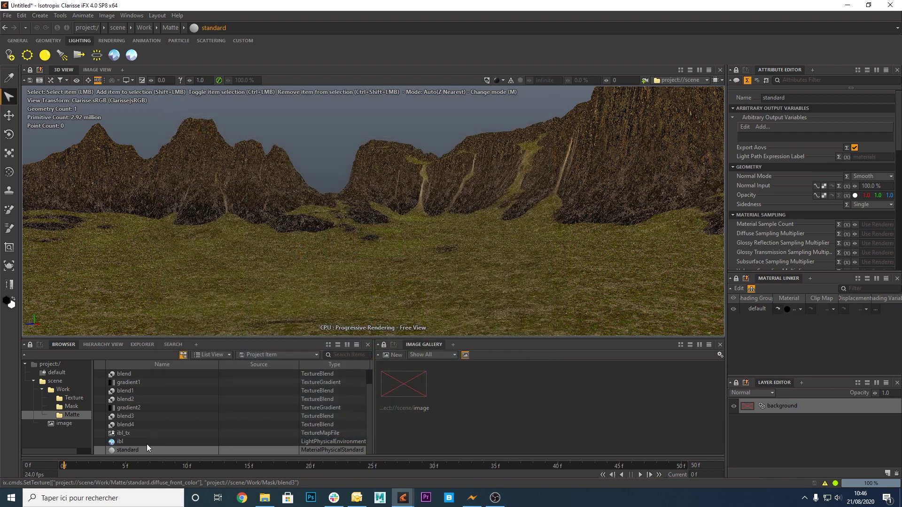
# - Assign the standard material to the terrain mesh and set its Specular 1 Strength to 0%
pyautogui.moveTo(145, 448); pyautogui.dragTo(294, 254)
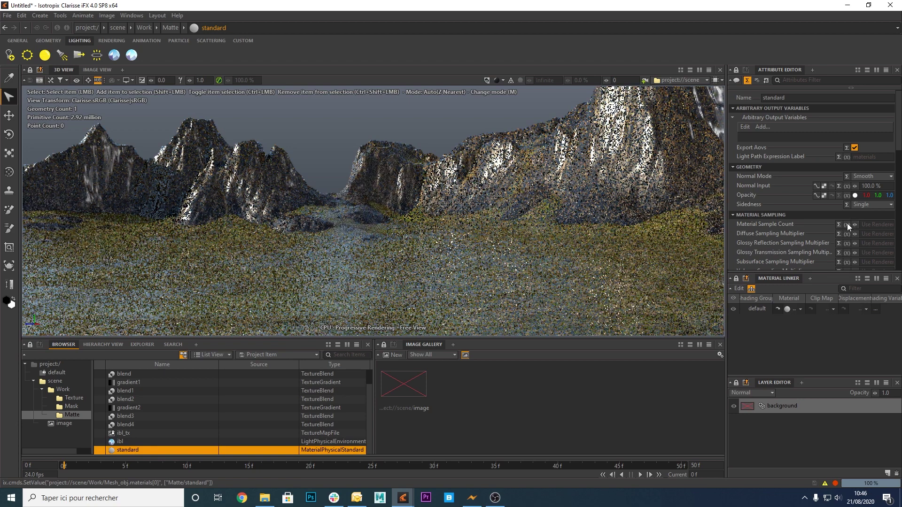
pyautogui.scroll(-5, 838, 223)
pyautogui.moveTo(854, 243); pyautogui.dragTo(815, 237)
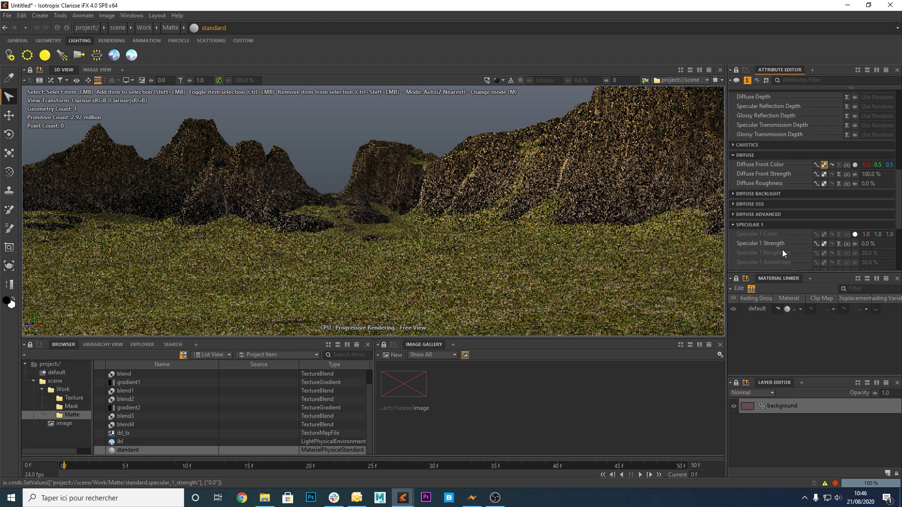